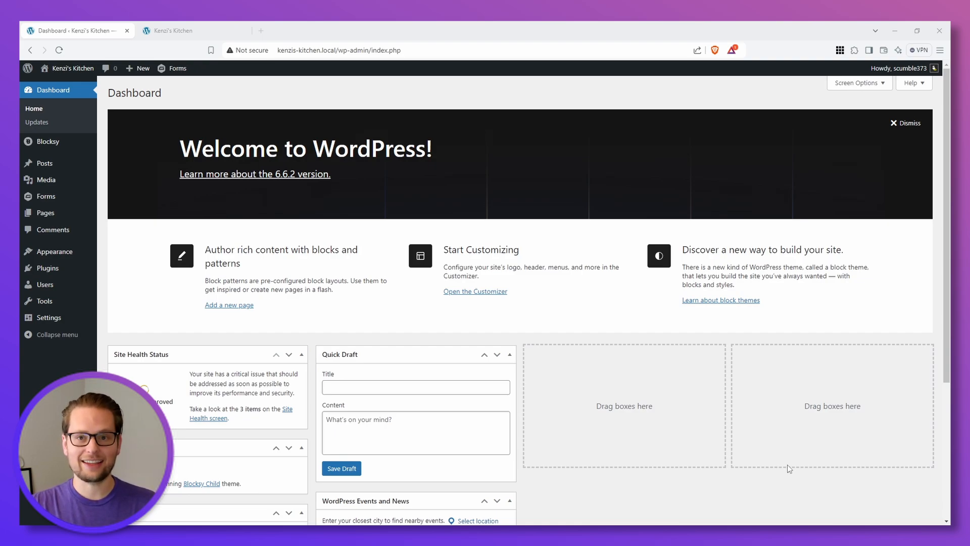
Step: Install and activate the GP Populate Anything perk from the list of available Gravity Perks
mouse_move(48, 201)
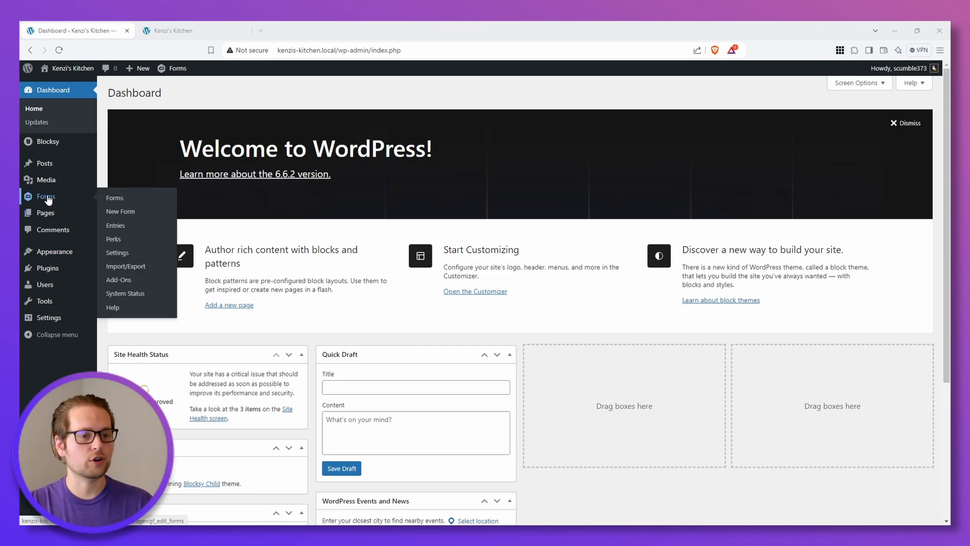
click(113, 240)
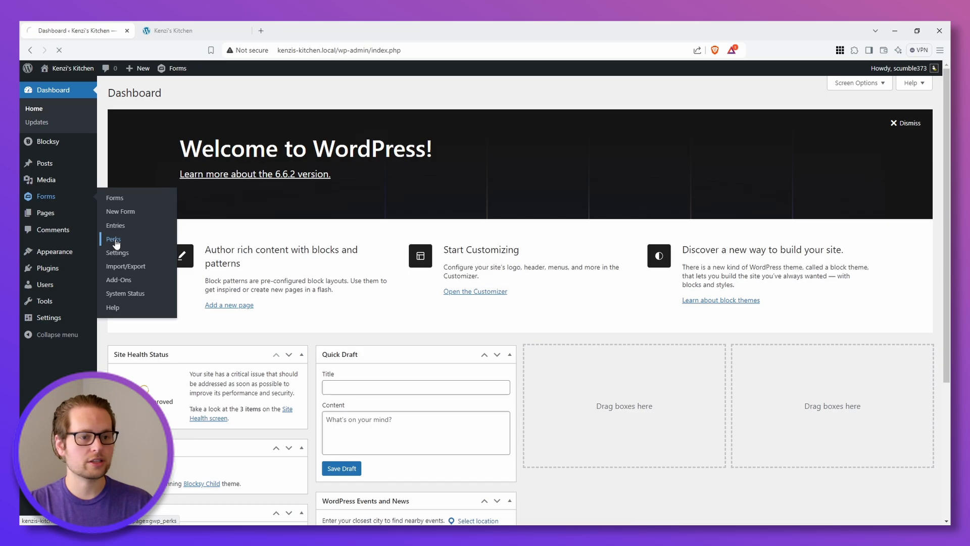
click(191, 130)
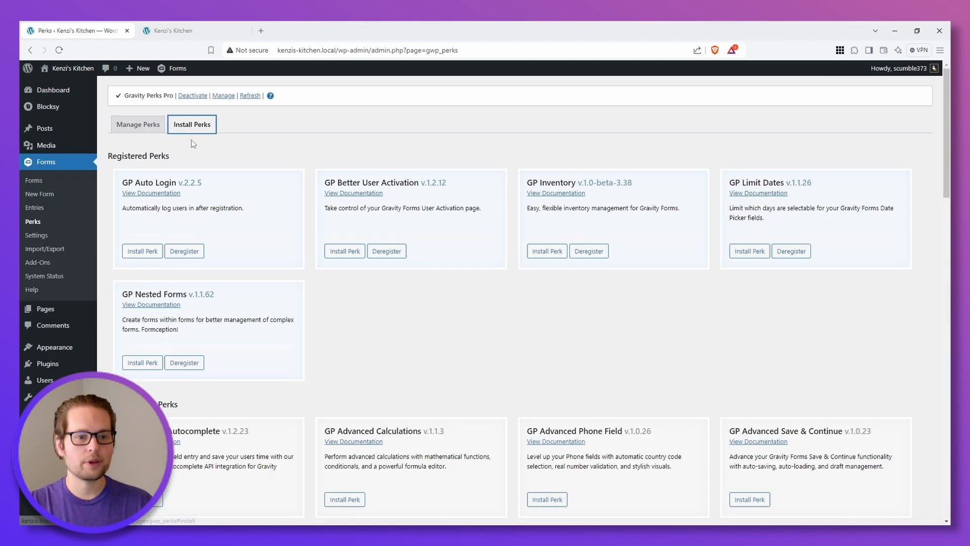
scroll(652, 297, down, 15)
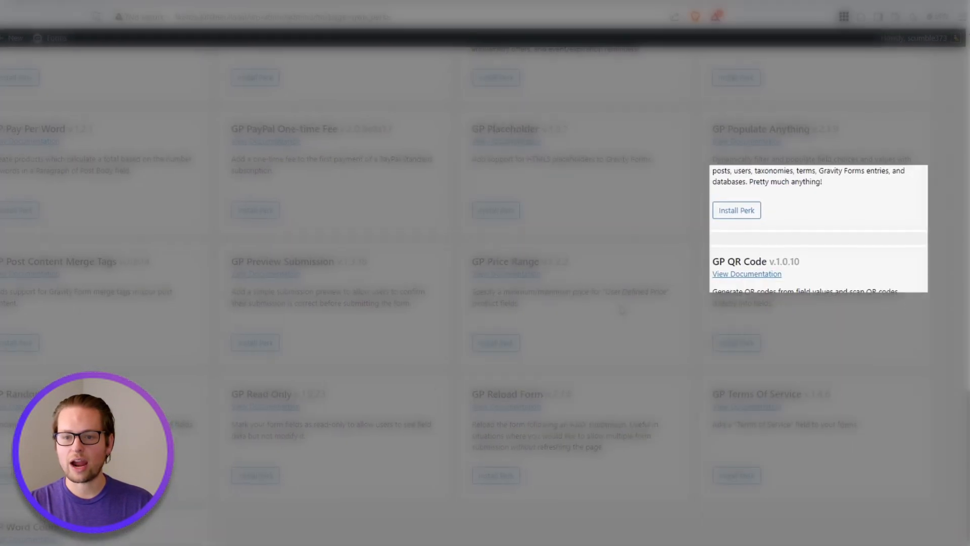
scroll(622, 310, up, 1)
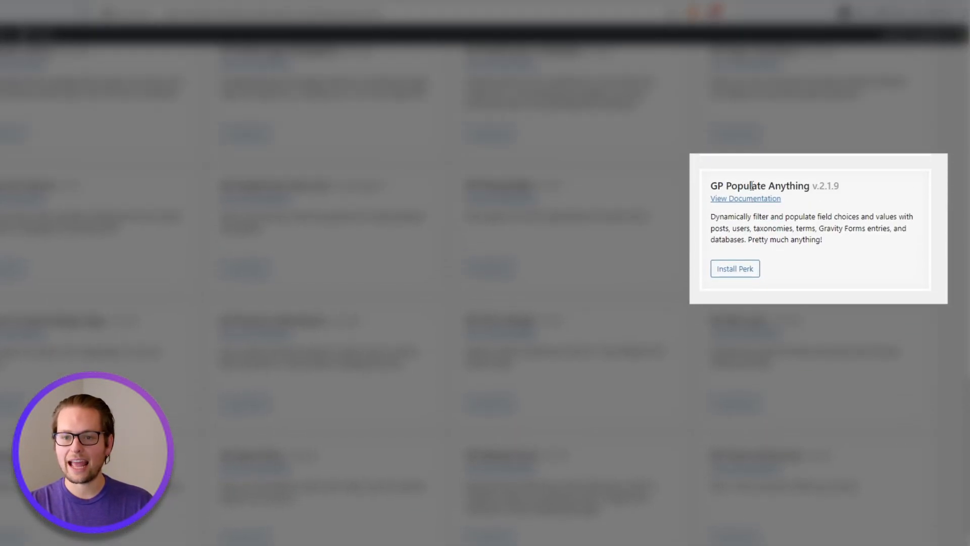
click(735, 268)
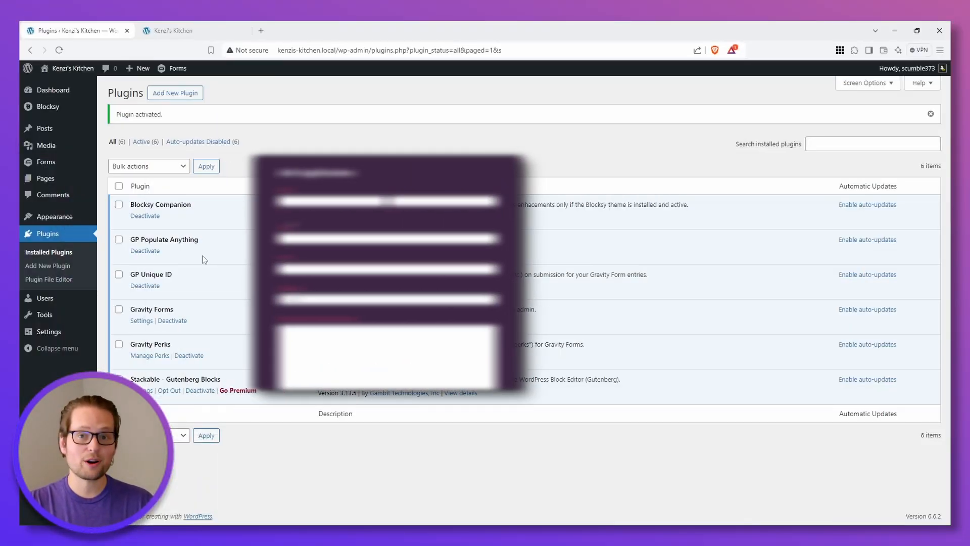
scroll(329, 254, down, 2)
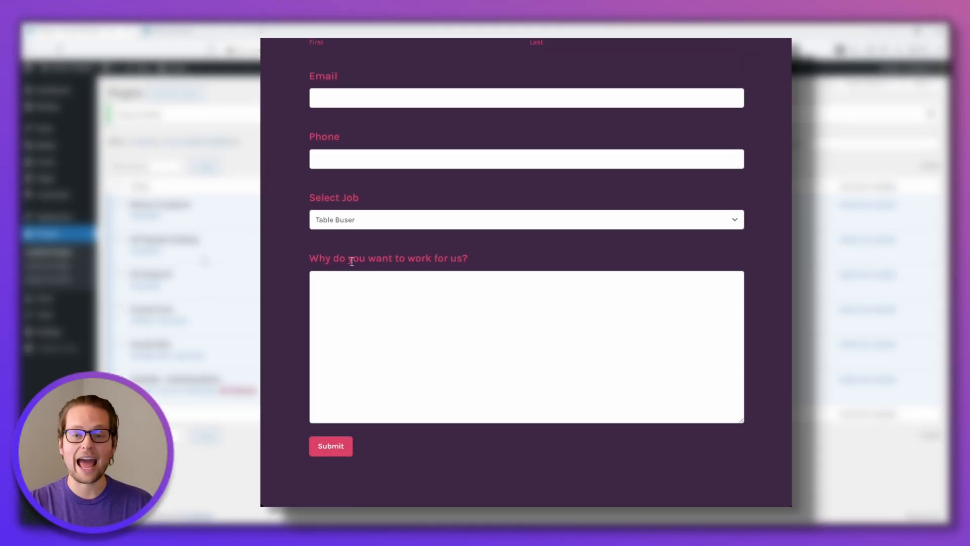
click(341, 224)
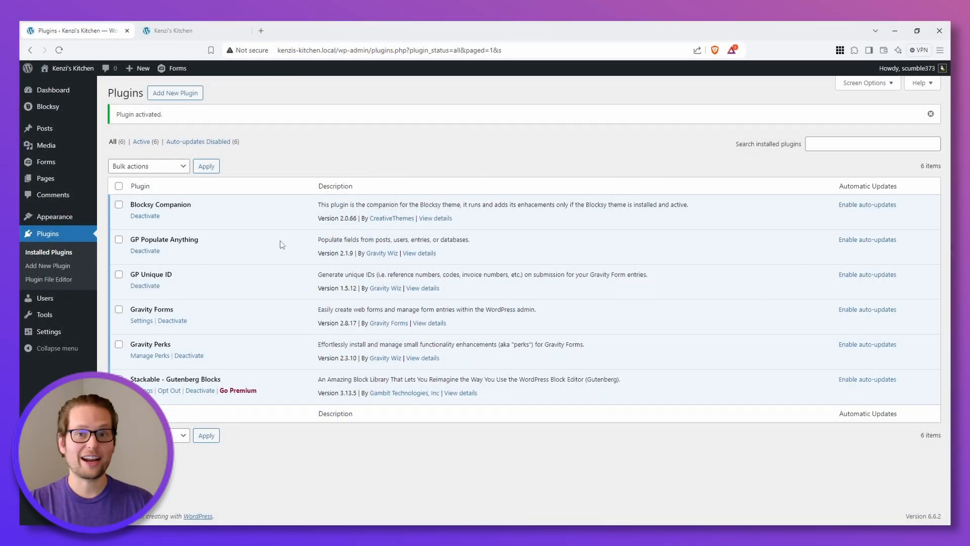
Step: Create a new blank form titled "Job Application"
click(47, 162)
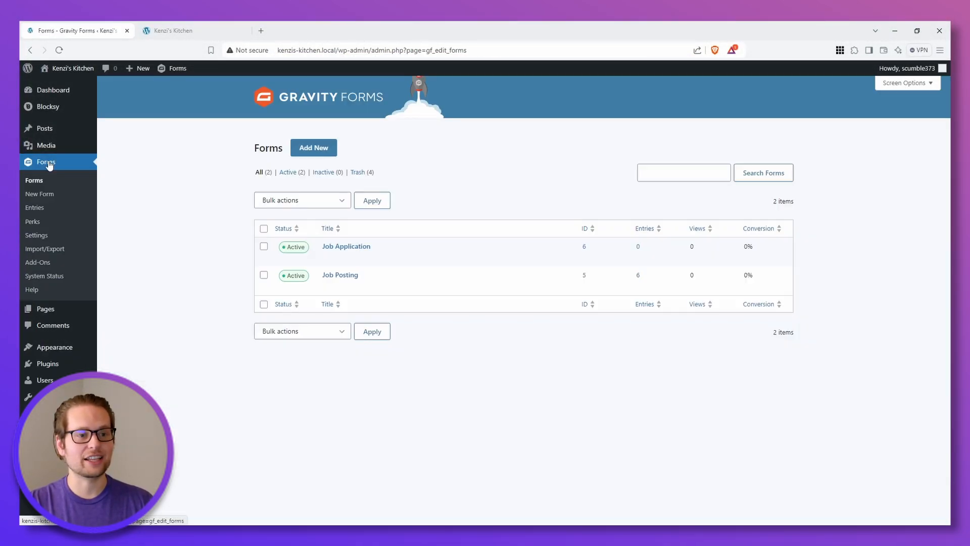
click(313, 150)
click(176, 237)
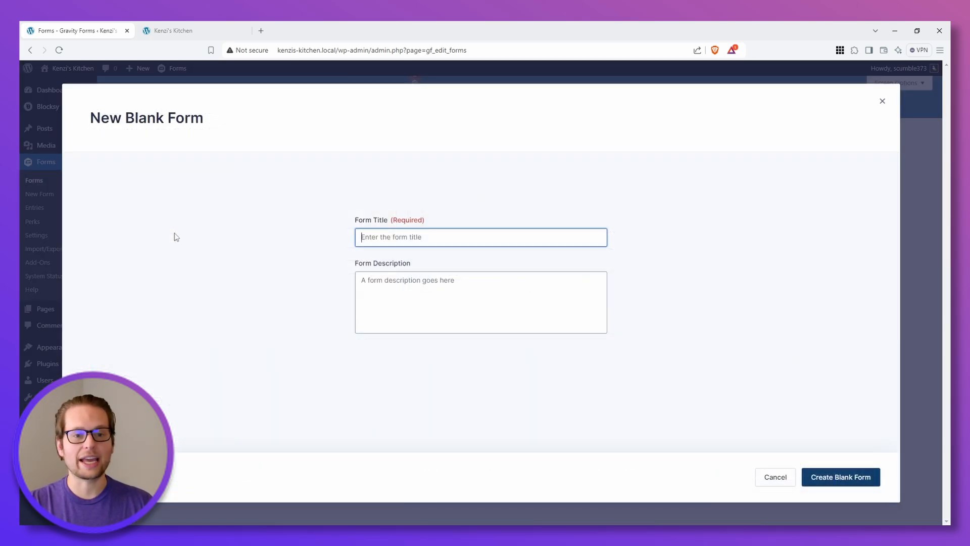
text(Job Application)
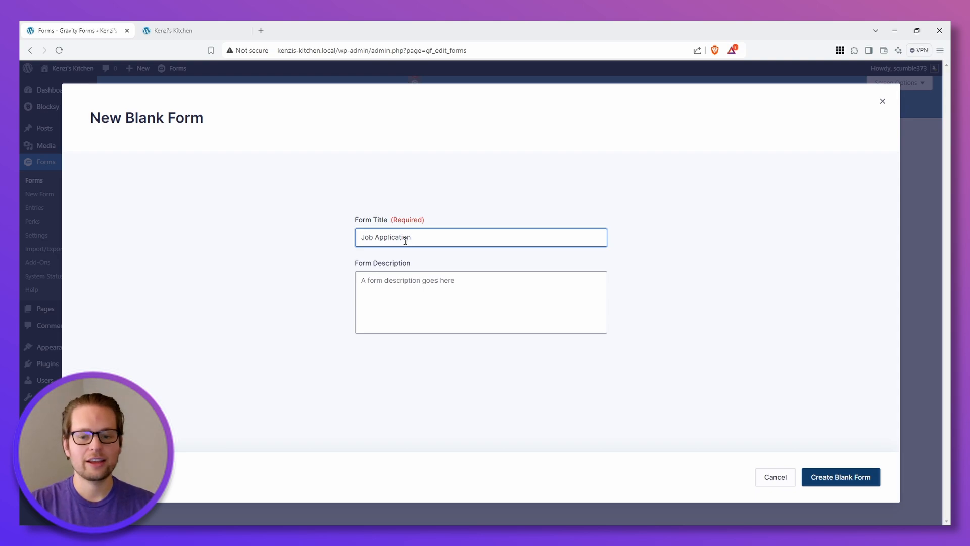
click(834, 476)
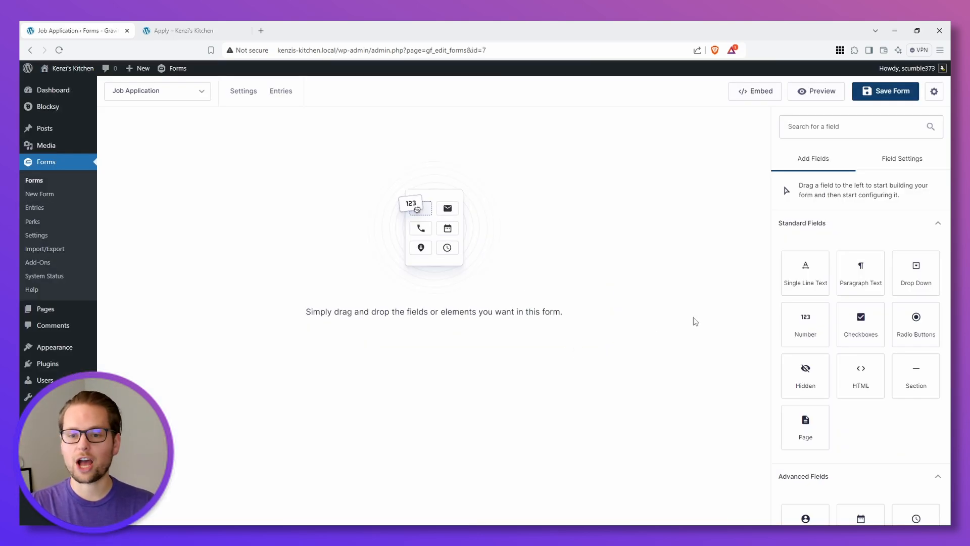
Step: Add Name, Email and Phone fields to the form, one below the other
scroll(803, 308, down, 5)
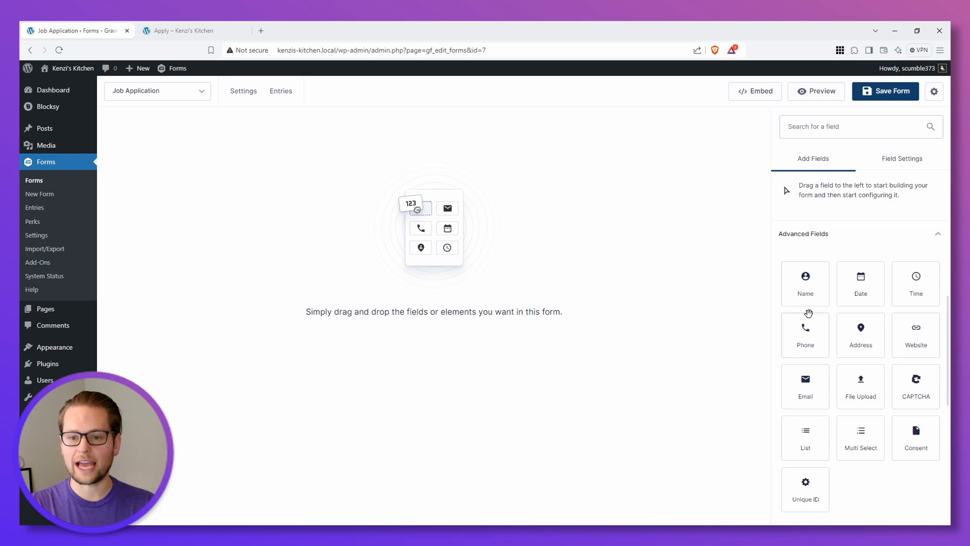
drag(806, 281, 290, 189)
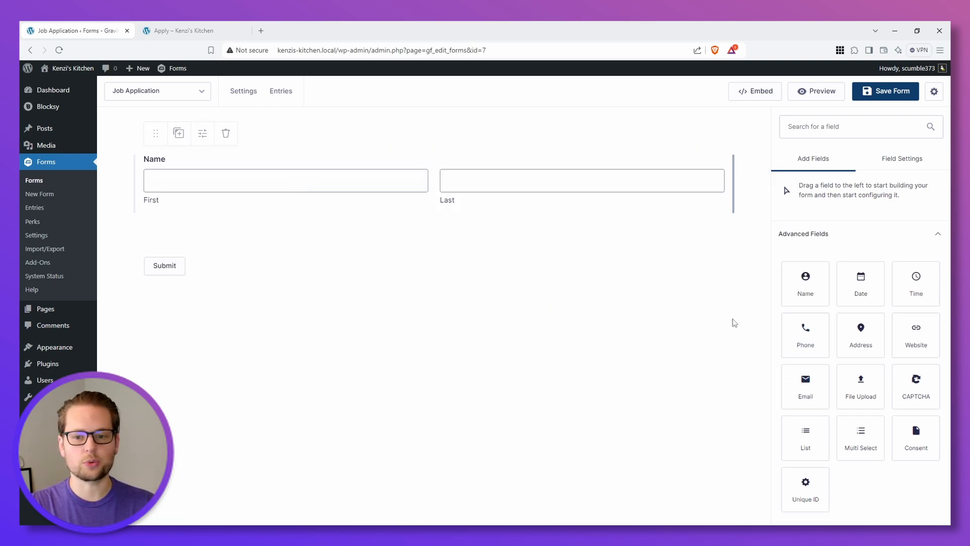
drag(803, 387, 261, 228)
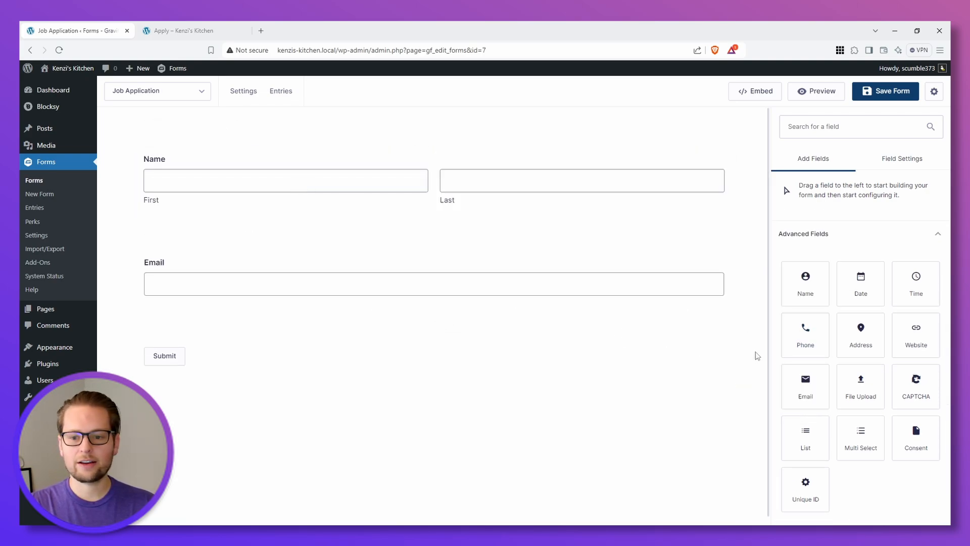
drag(805, 333, 202, 319)
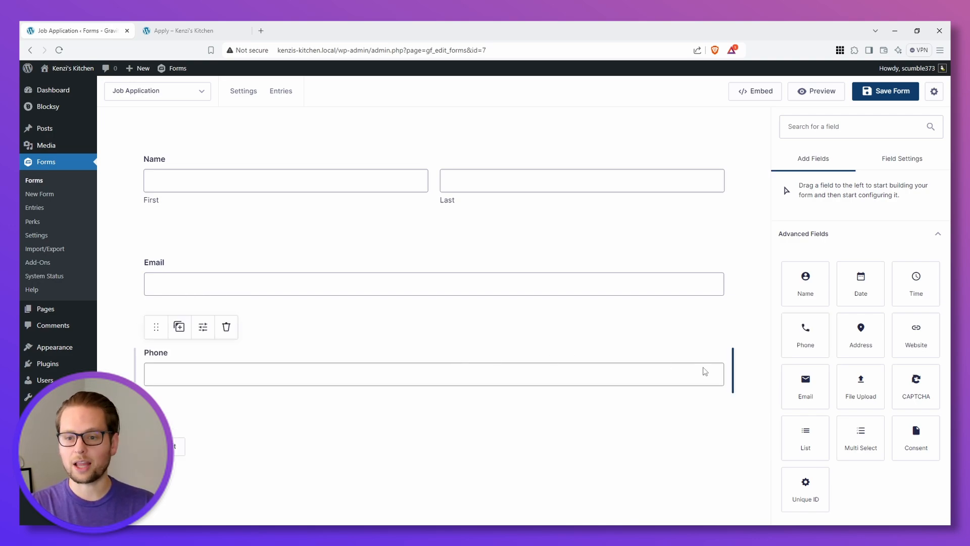
Step: Add a Drop Down field below the Phone field and label it "Select Job"
scroll(834, 377, up, 5)
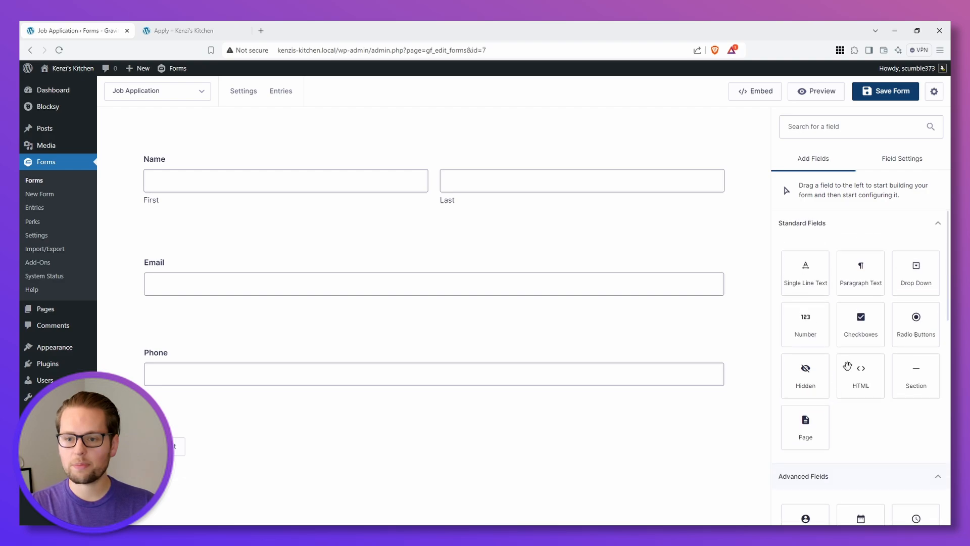
drag(914, 275, 217, 415)
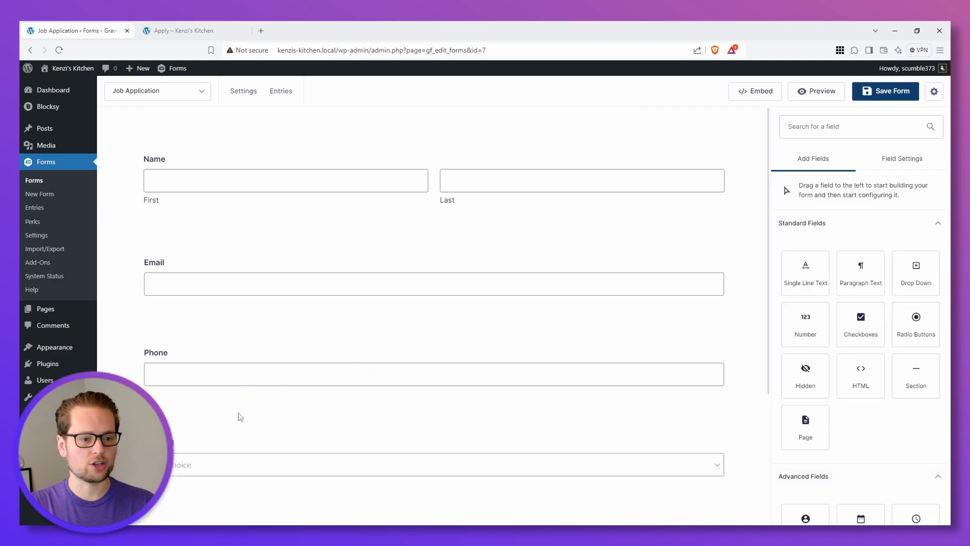
double_click(795, 272)
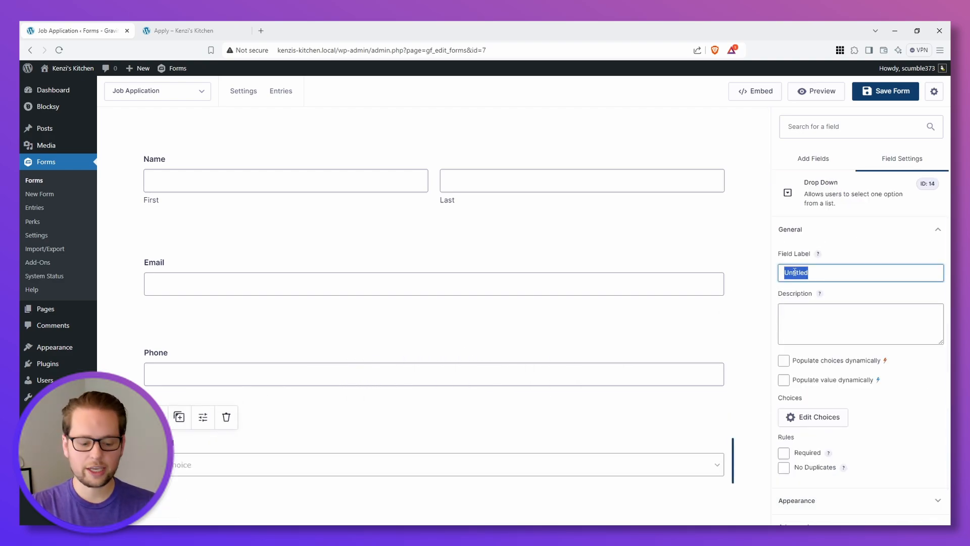
text(J)
text(elect)
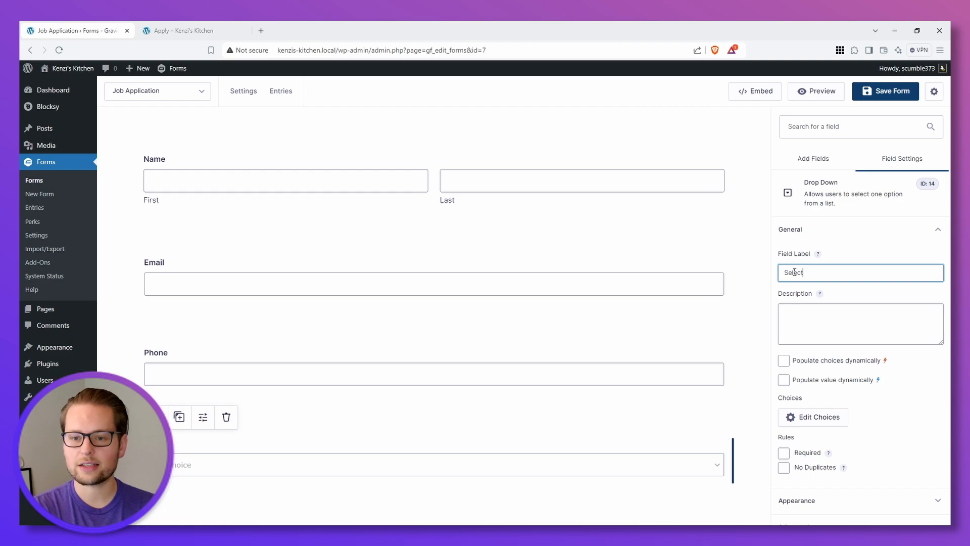
text( Job)
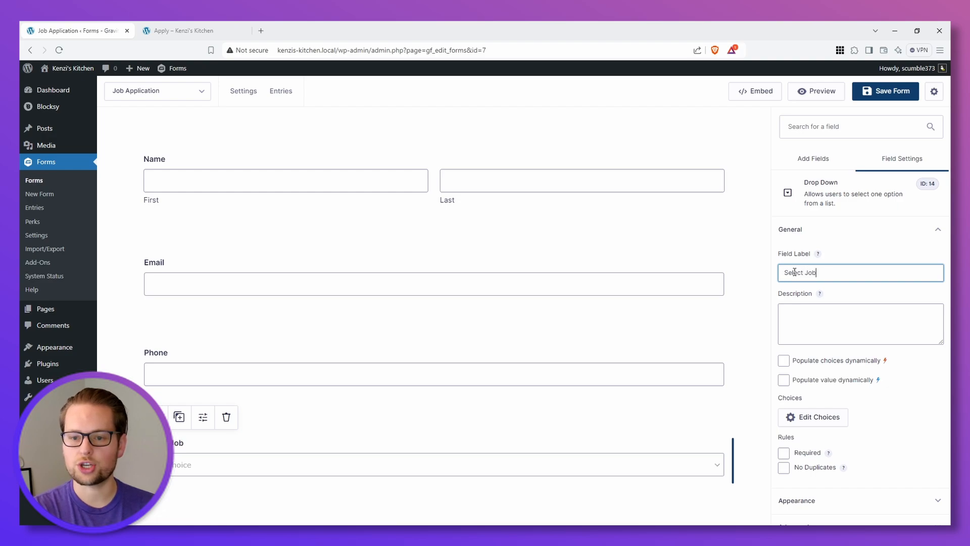
Step: Populate the Select Job choices dynamically, using Gravity Forms Entry as the type and Job Posting as the source form
click(783, 361)
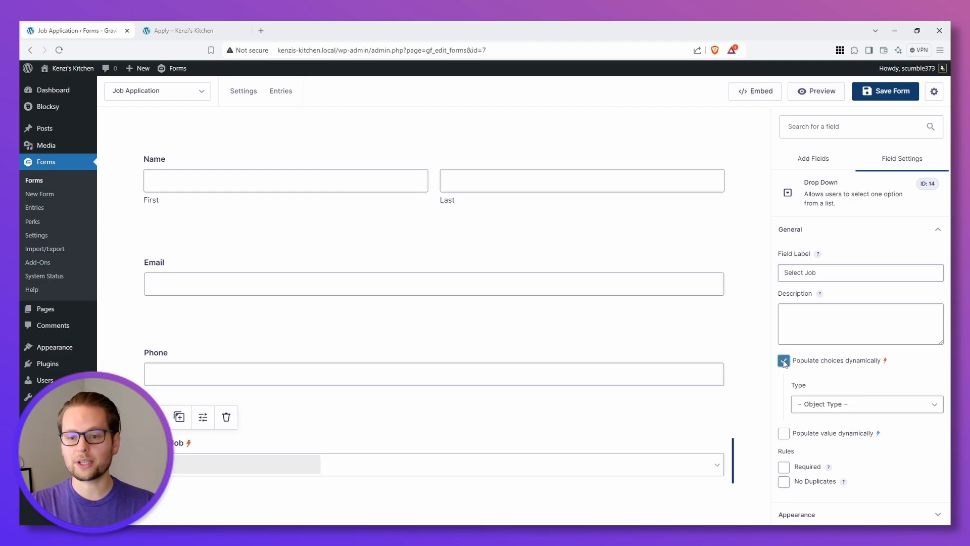
click(838, 412)
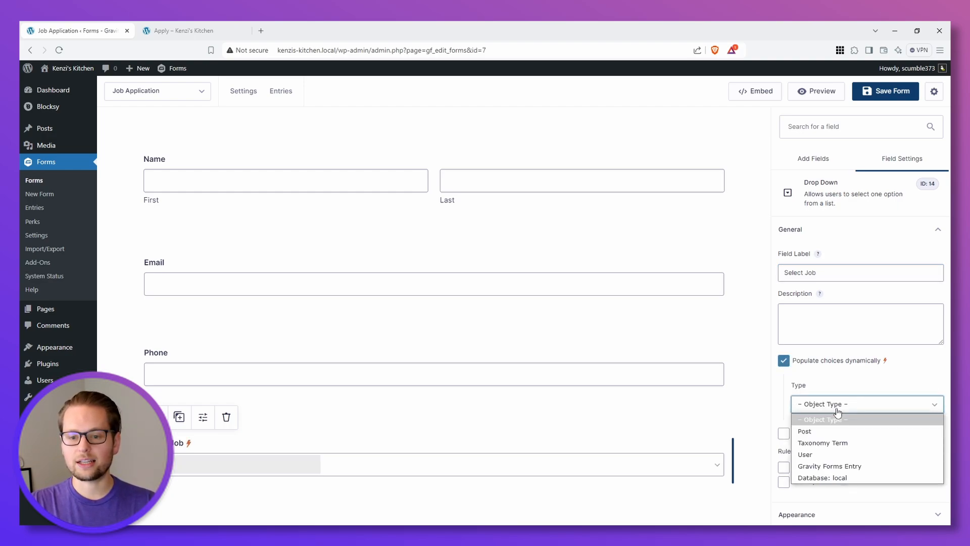
click(842, 466)
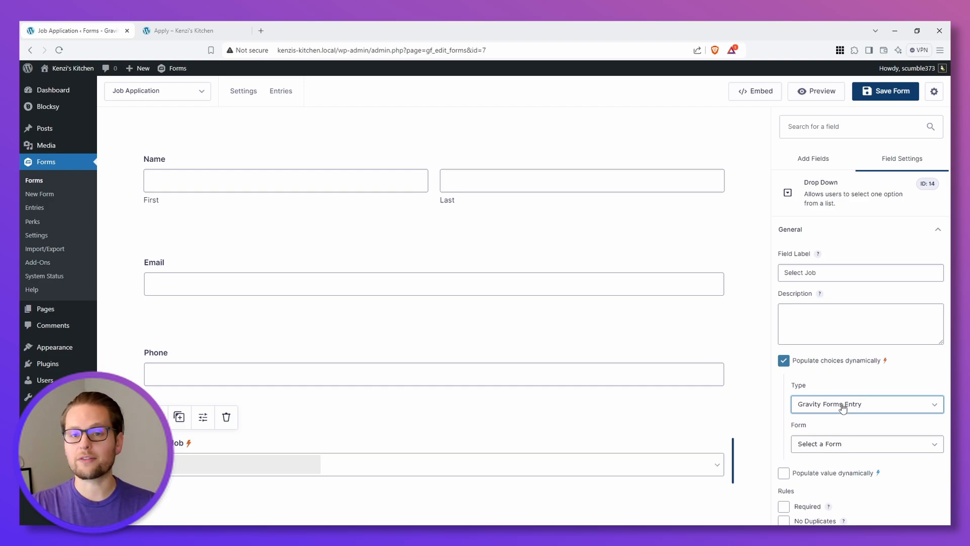
click(851, 443)
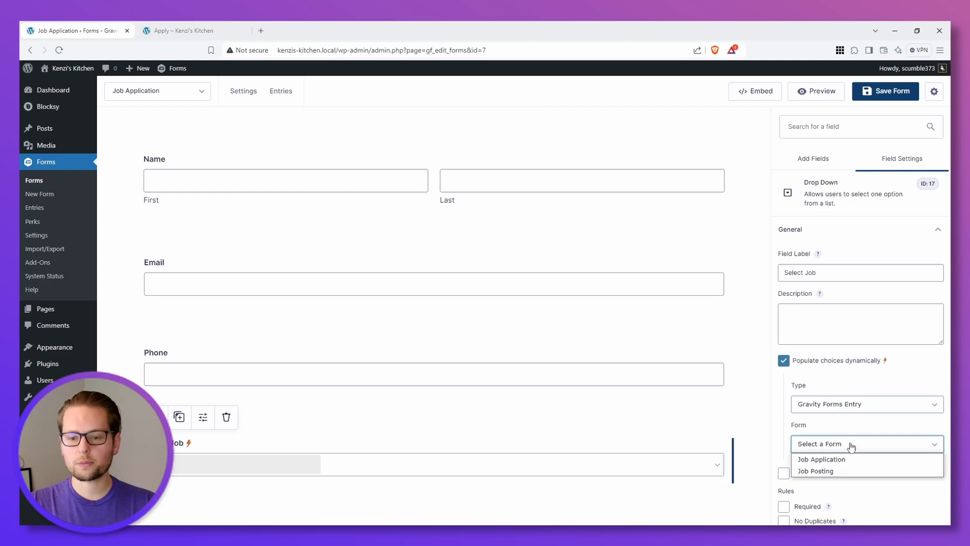
click(827, 473)
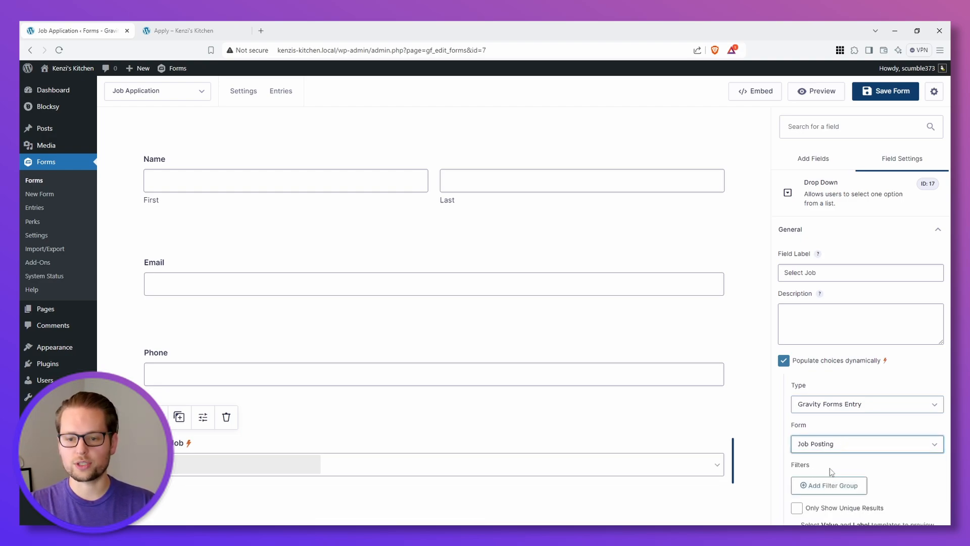
Step: Filter the Job Posting entries to those whose Status is active and show only unique results
scroll(838, 467, down, 2)
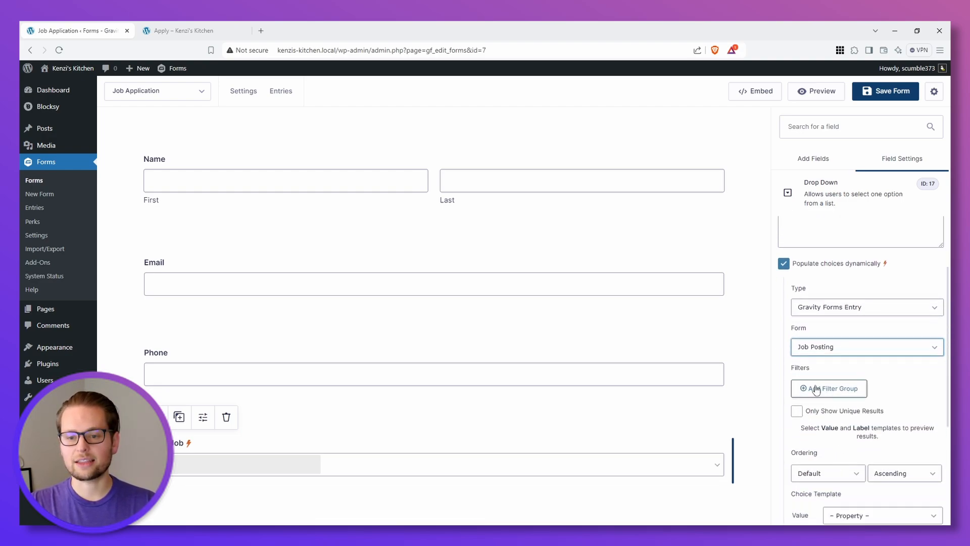
click(831, 392)
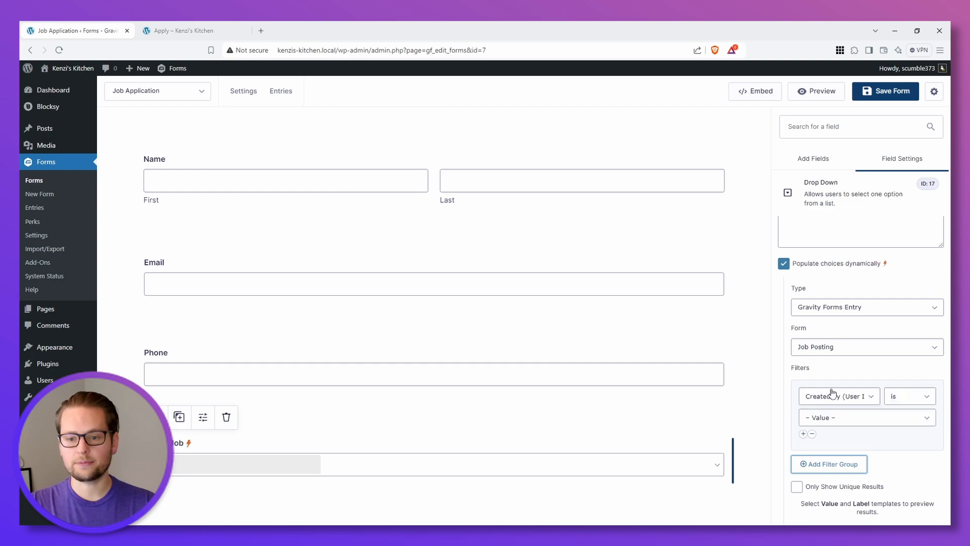
click(845, 398)
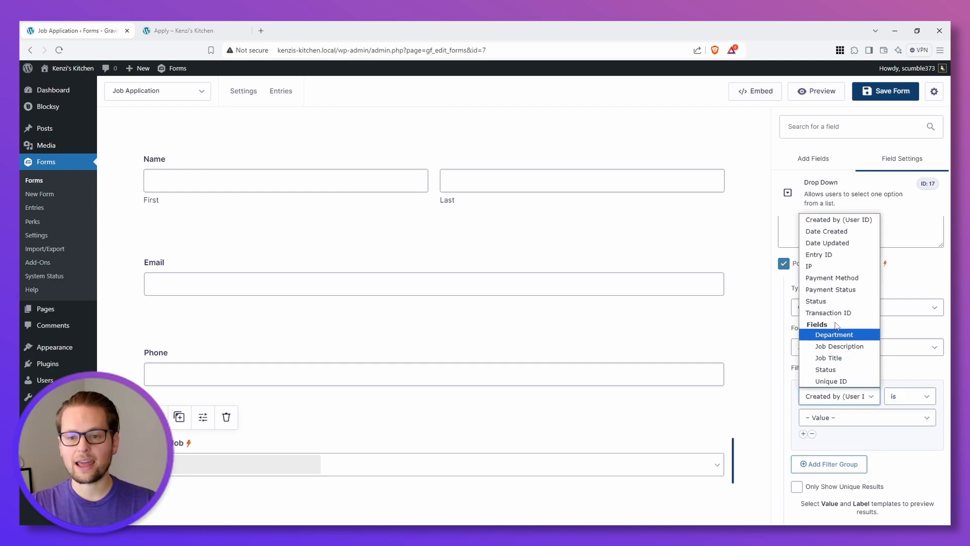
click(834, 302)
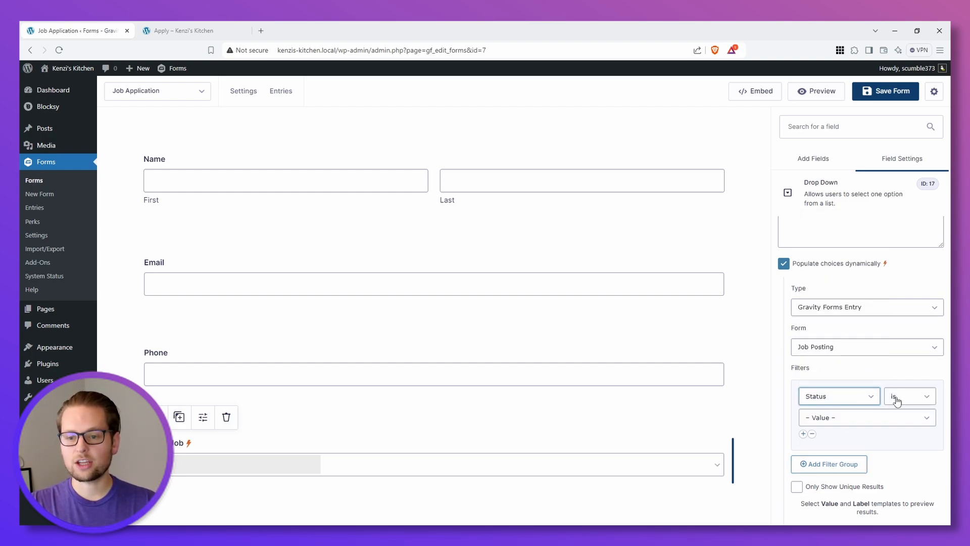
click(853, 424)
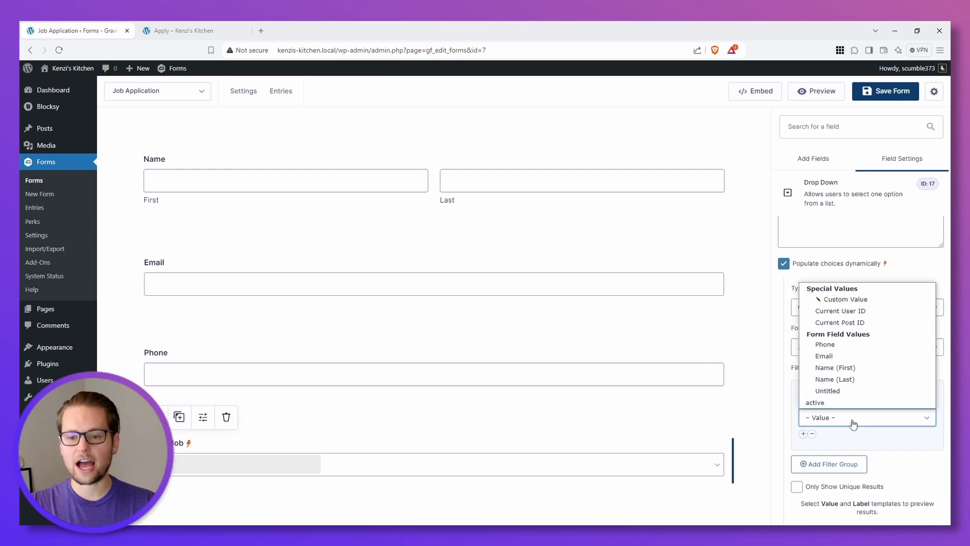
click(840, 404)
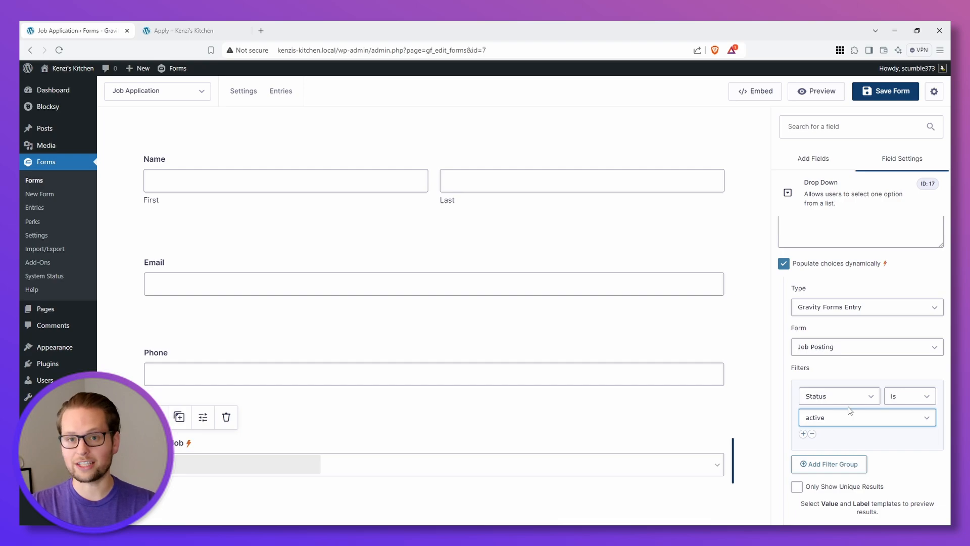
scroll(851, 435, down, 4)
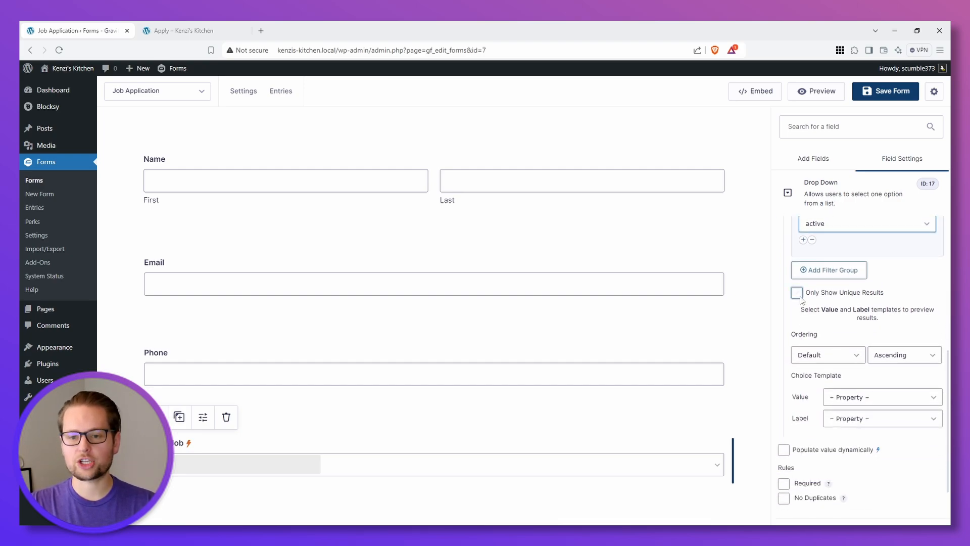
click(797, 293)
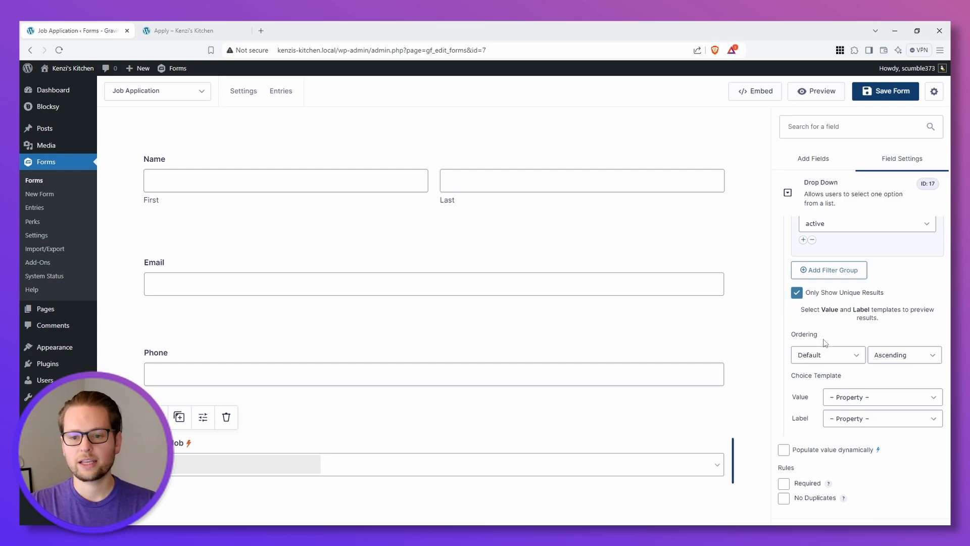
Step: Use Job Title as both the value and label of the Select Job choices, and preview the matching results
click(856, 398)
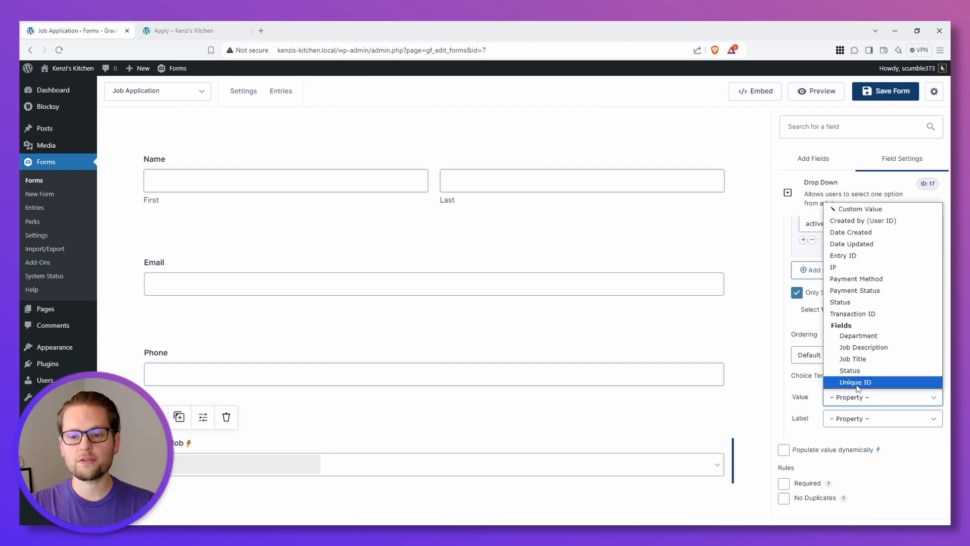
click(861, 361)
click(869, 409)
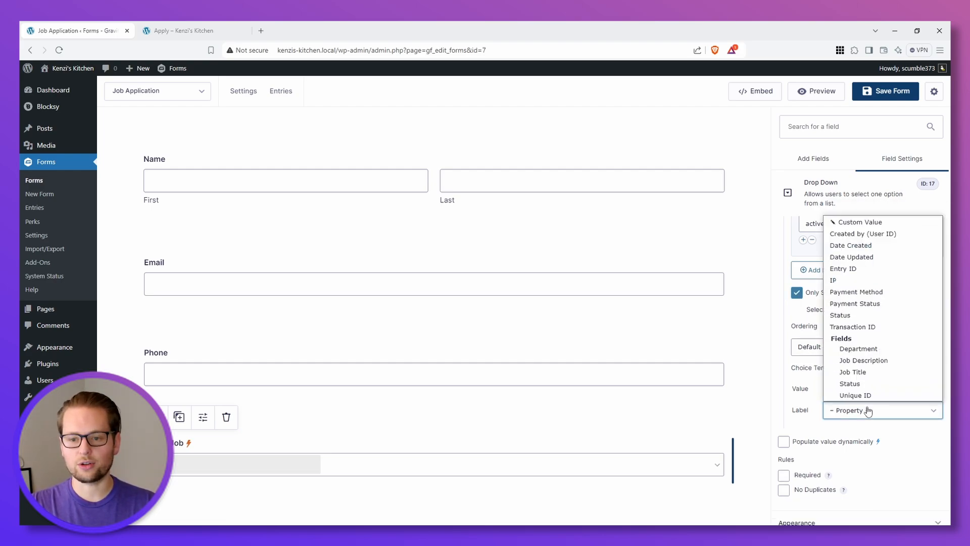
click(861, 373)
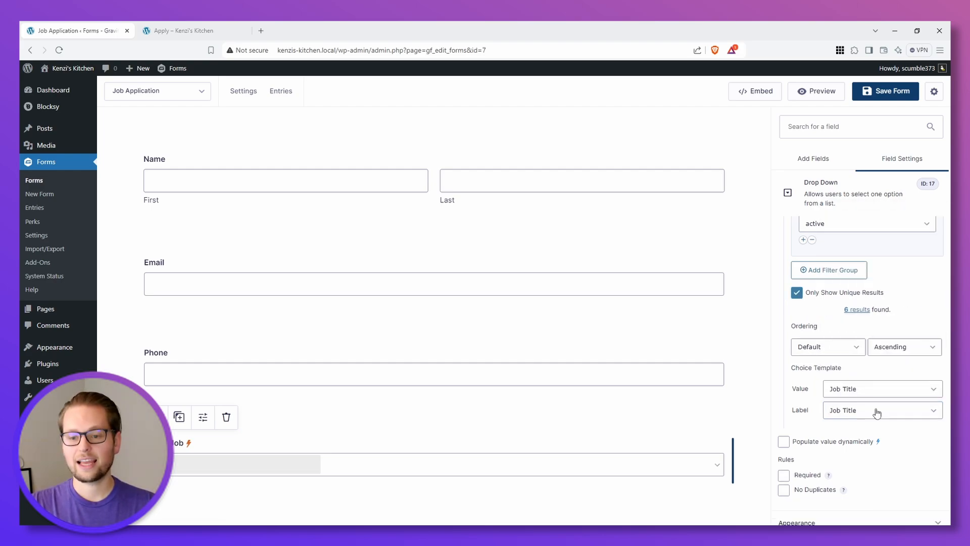
click(856, 311)
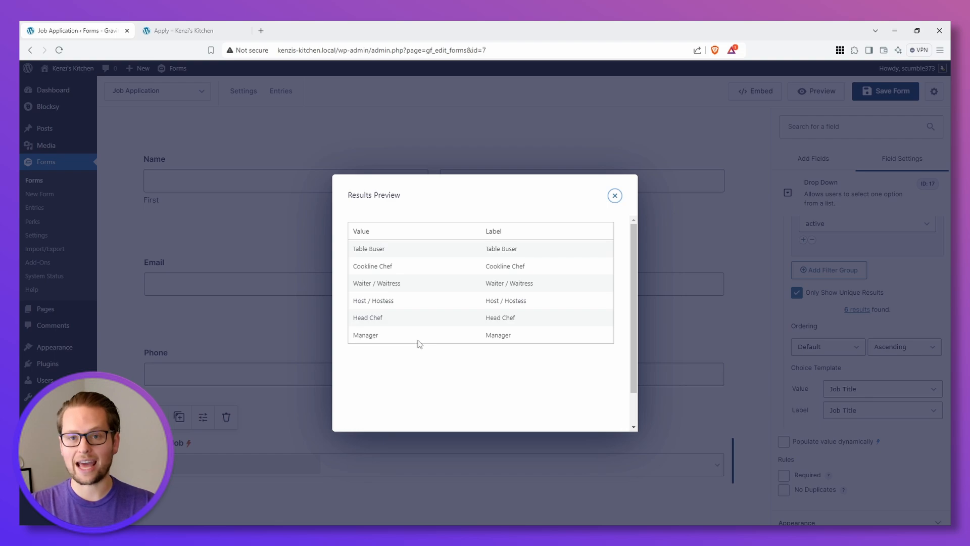
click(615, 196)
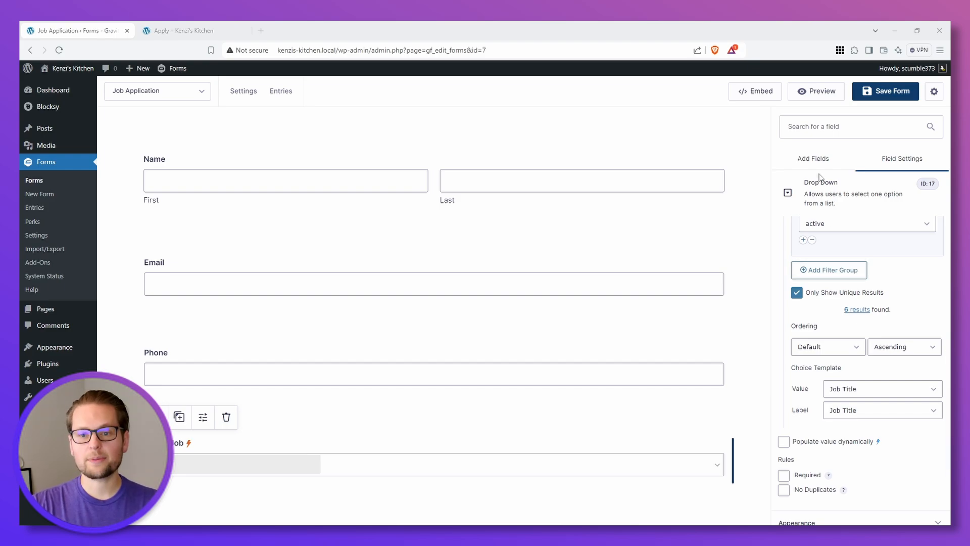
Step: Add a Paragraph Text field below Select Job and label it "Why do you want to work for us?"
click(813, 160)
drag(860, 276, 235, 508)
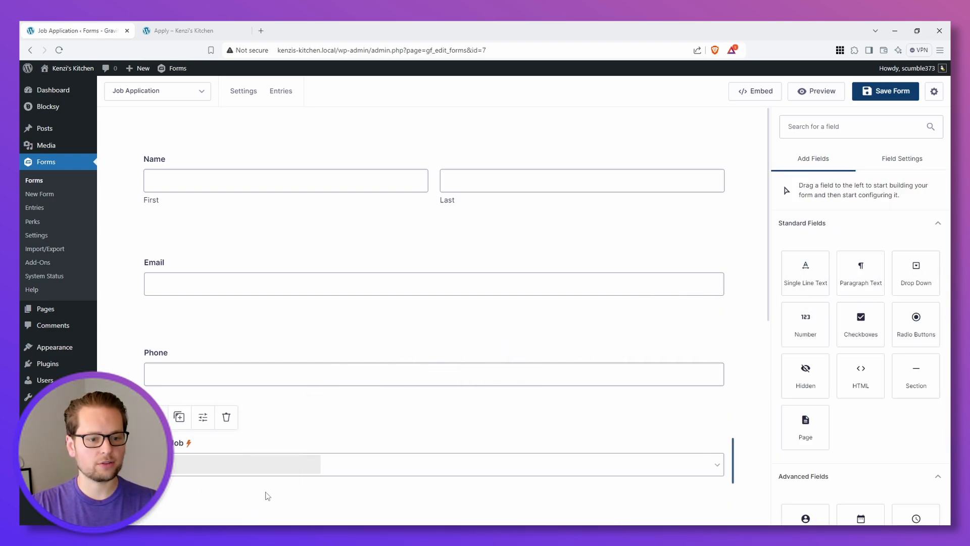
scroll(266, 493, down, 7)
click(206, 169)
drag(827, 272, 766, 271)
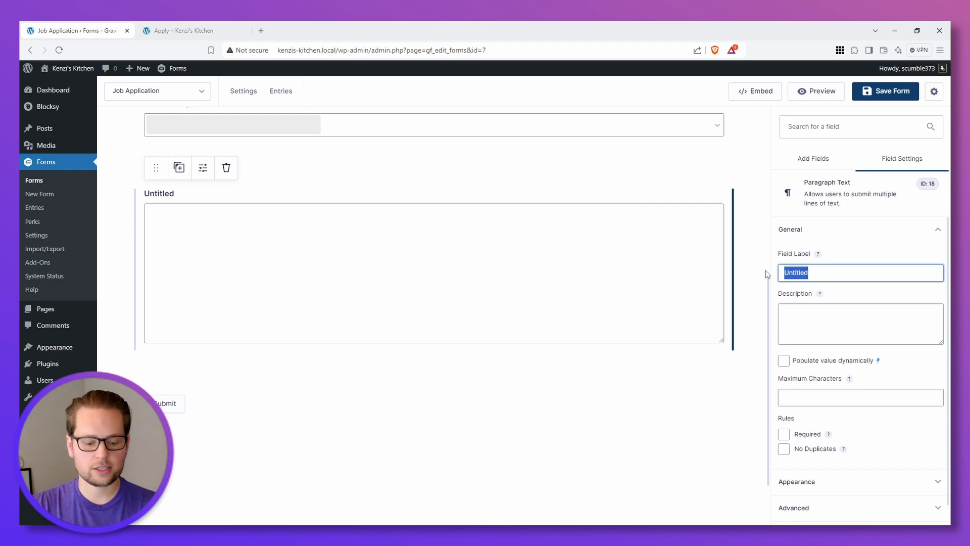
text(Why do you want )
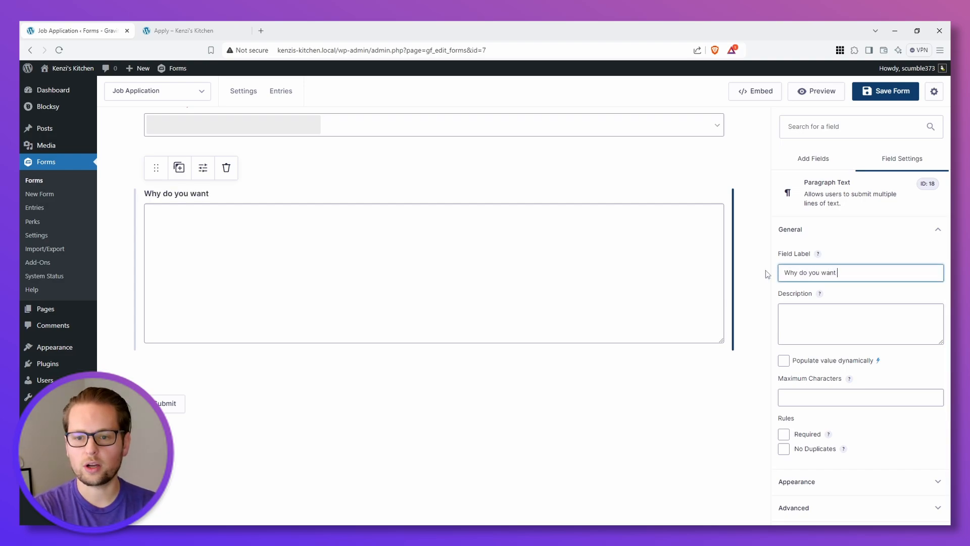
text(to work for us?)
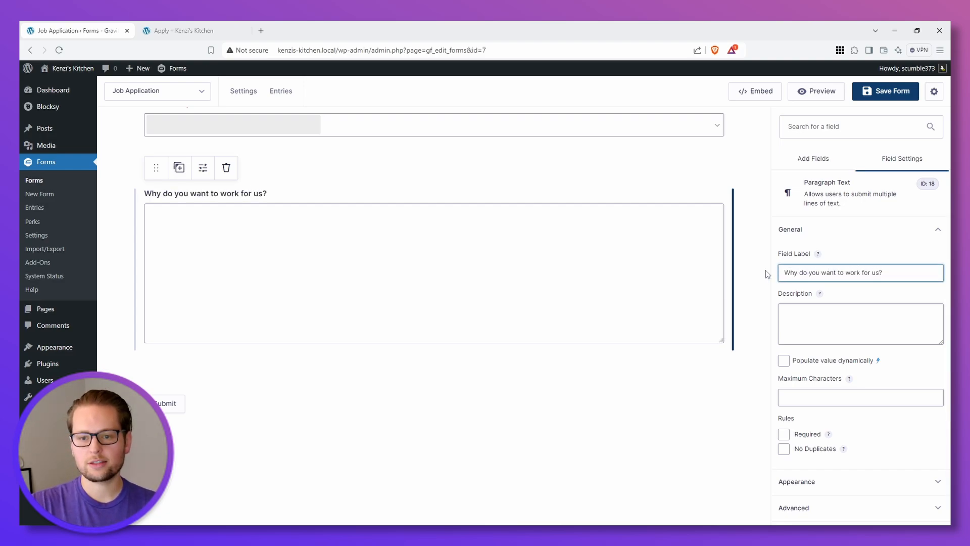
scroll(499, 403, up, 6)
scroll(502, 405, down, 3)
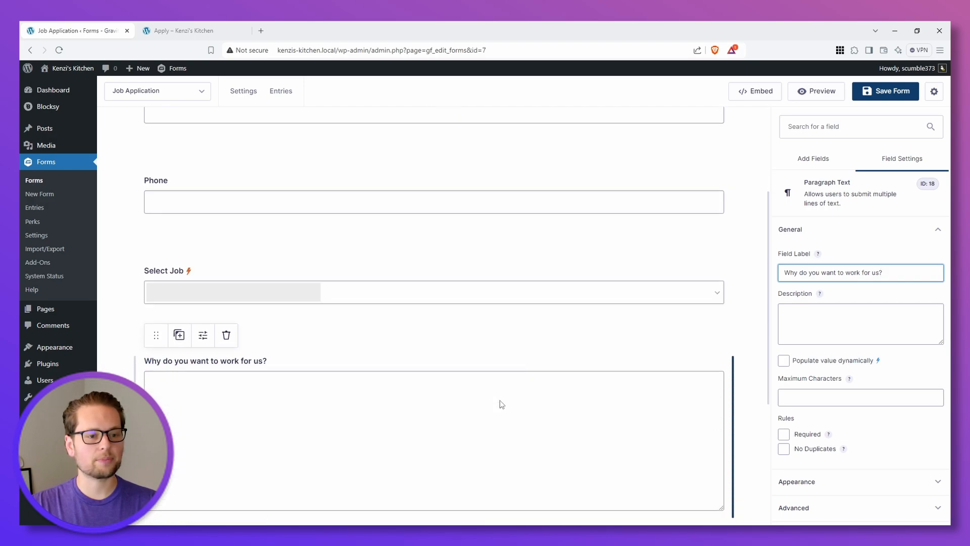
Step: Add a Unique ID field below the "Why do you want to work for us?" field and save the form
scroll(502, 404, down, 4)
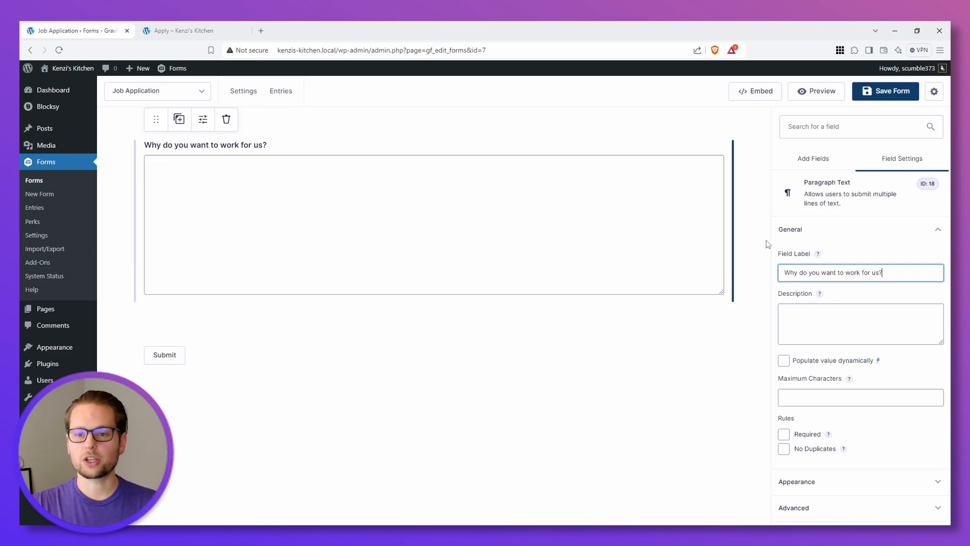
click(813, 158)
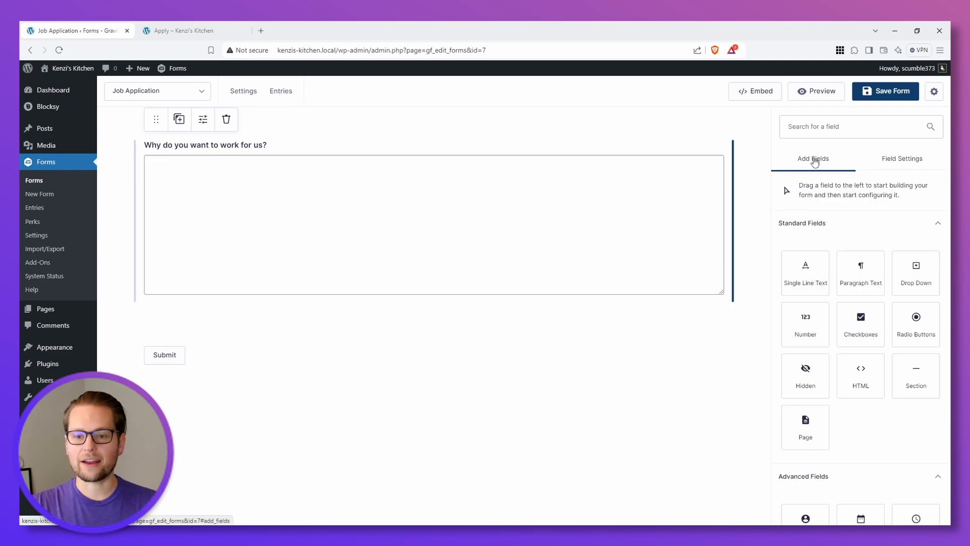
click(815, 124)
text(un)
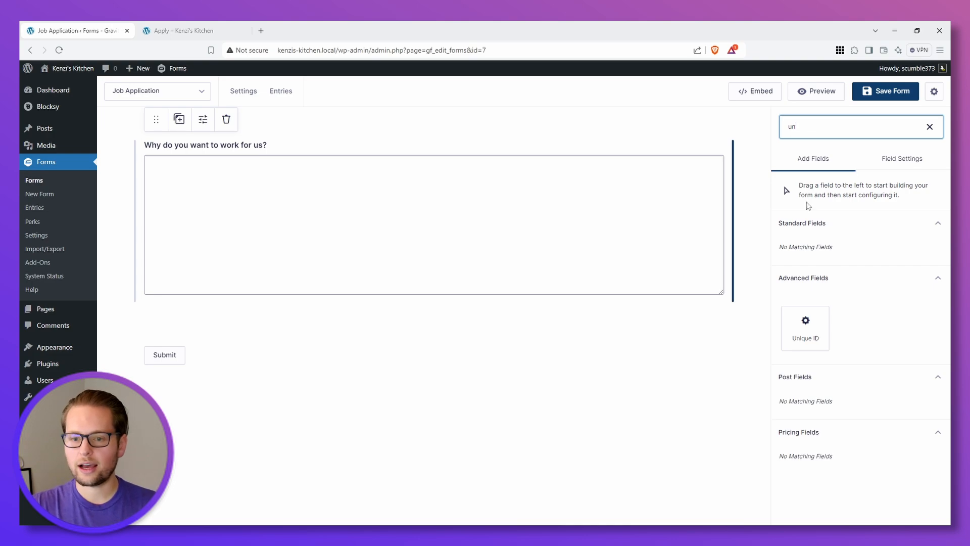
drag(805, 327, 187, 320)
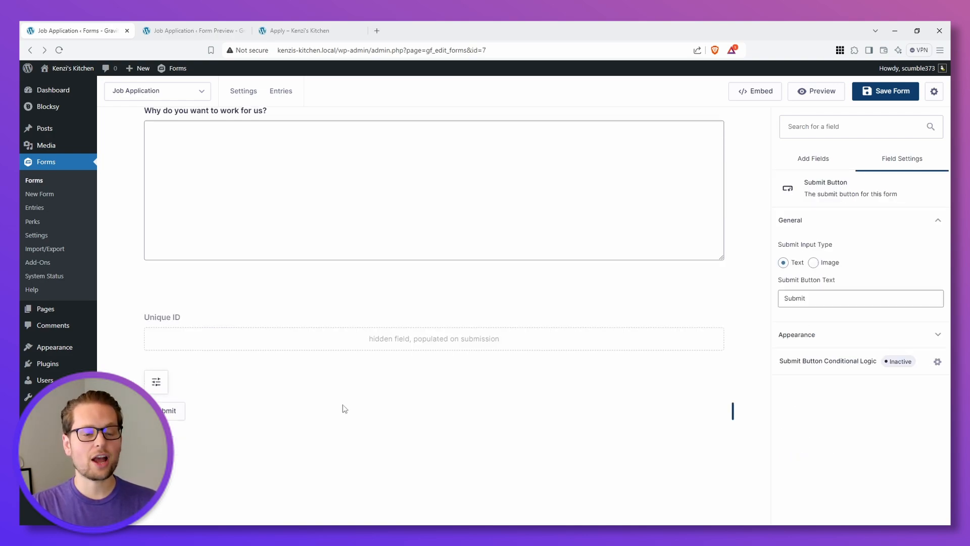
scroll(341, 406, up, 1)
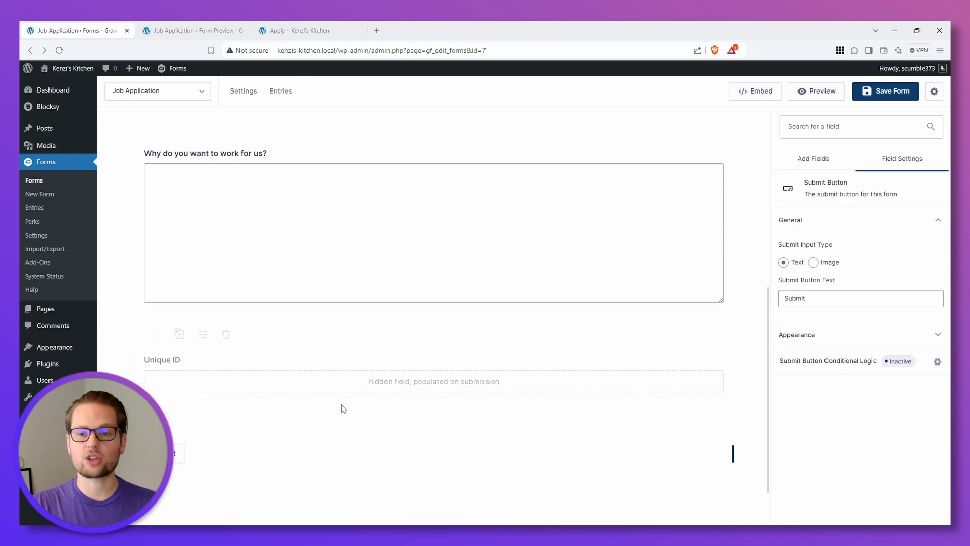
scroll(341, 406, down, 1)
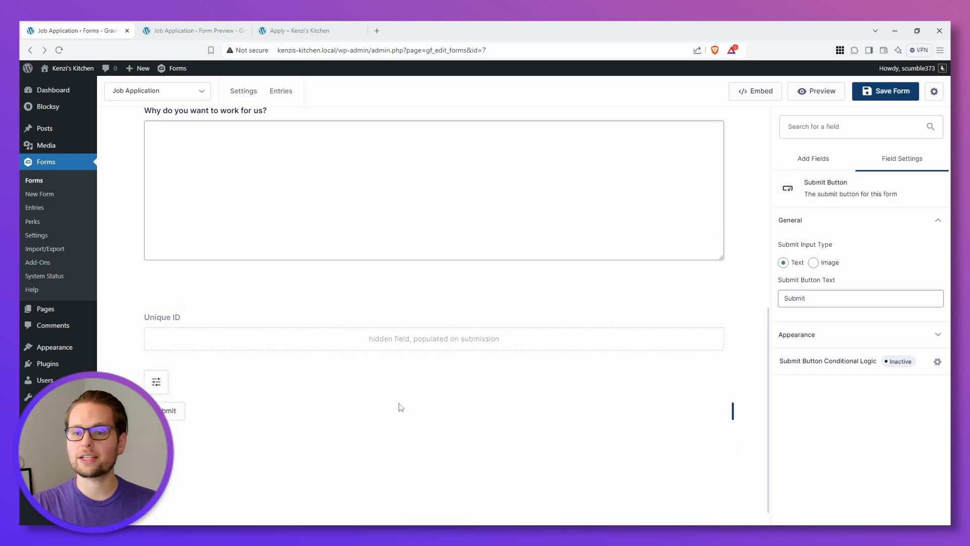
click(885, 92)
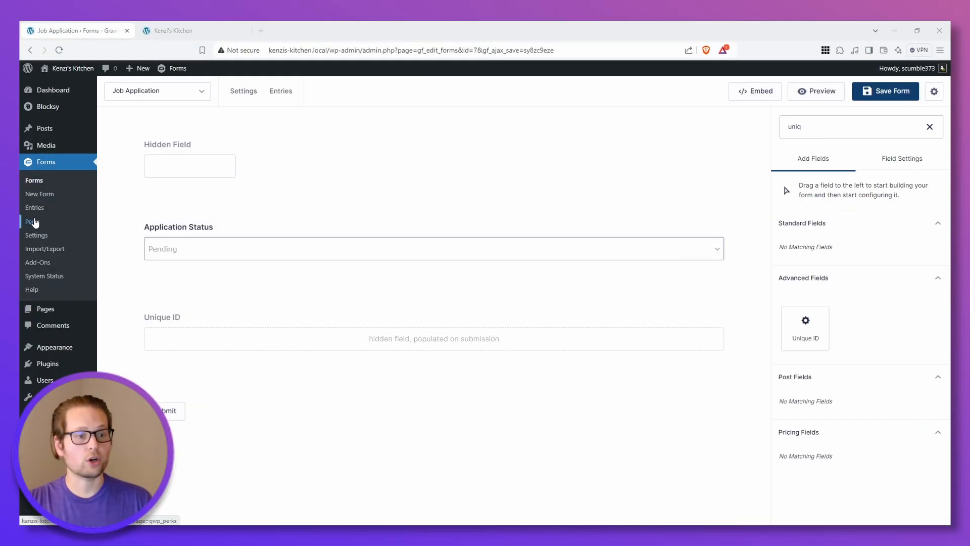
Step: Find GP Limit Submissions among the installable Gravity Perks, then install and activate it
click(33, 223)
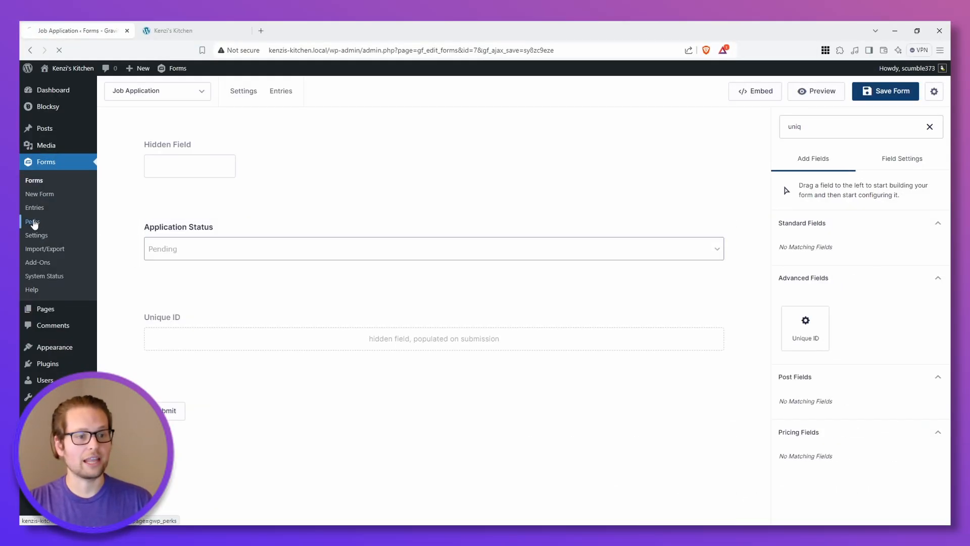
click(197, 126)
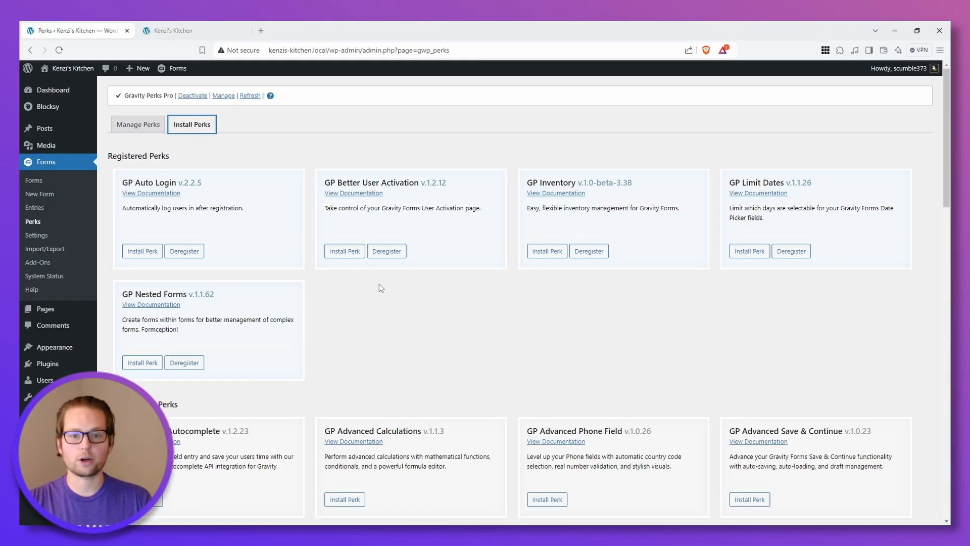
scroll(489, 344, down, 10)
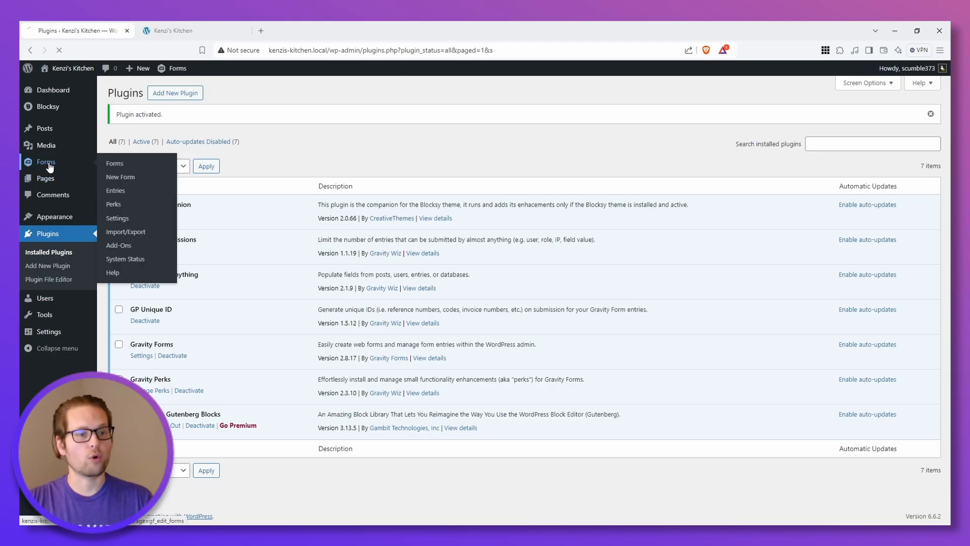
Step: Open the Limit Submissions settings of the Job Application form and create a new limit feed
click(58, 166)
mouse_move(333, 253)
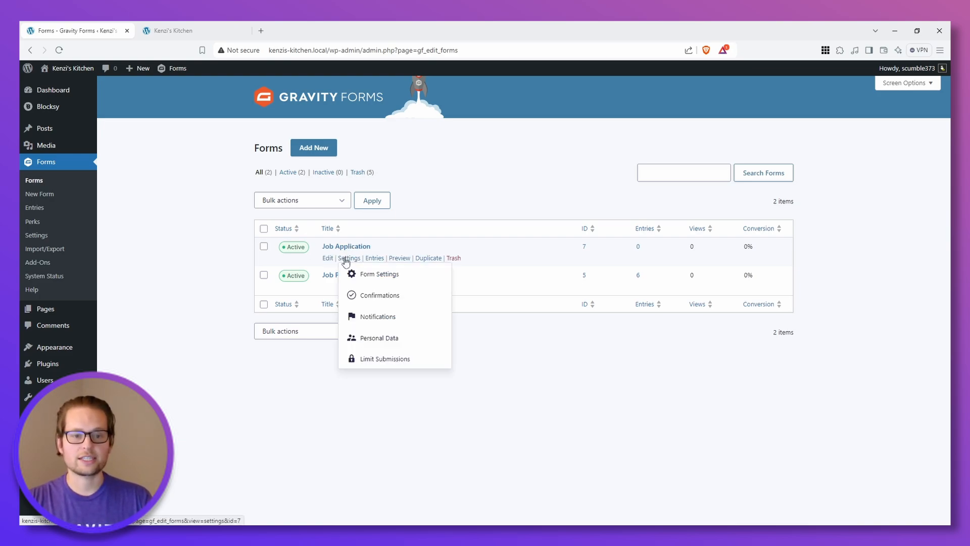
click(378, 361)
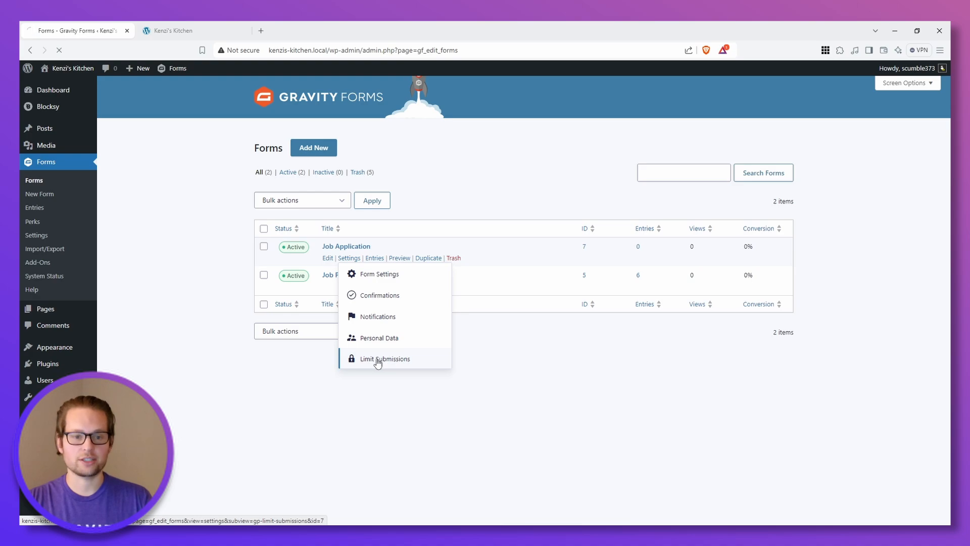
click(759, 216)
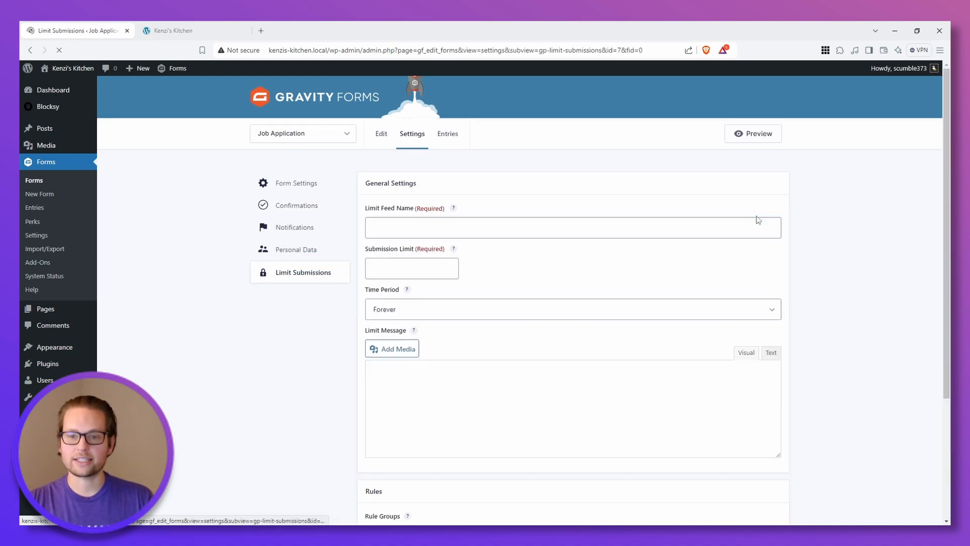
Step: Name the limit feed "One application per job, per applicant" and set its submission limit to 1
click(385, 226)
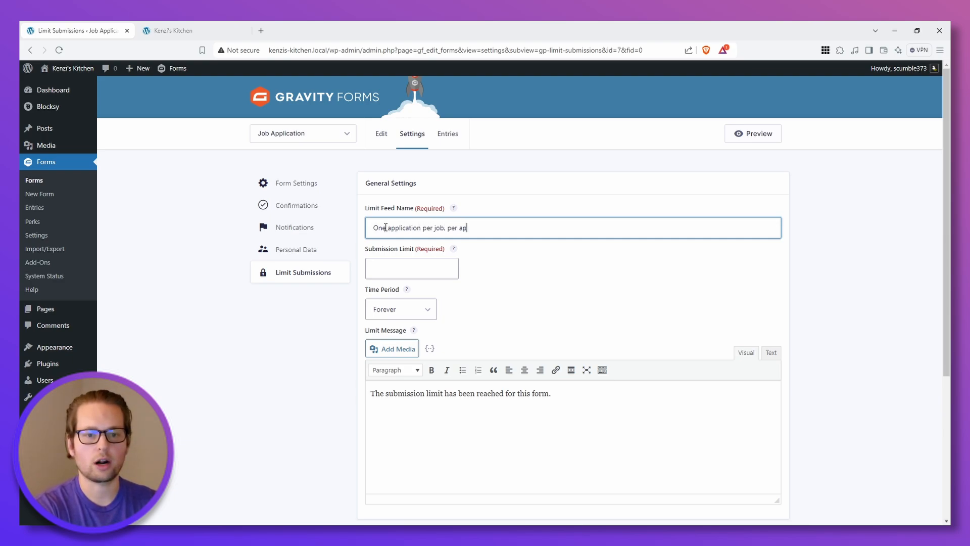
text(One application per job, per applicatnt)
click(400, 266)
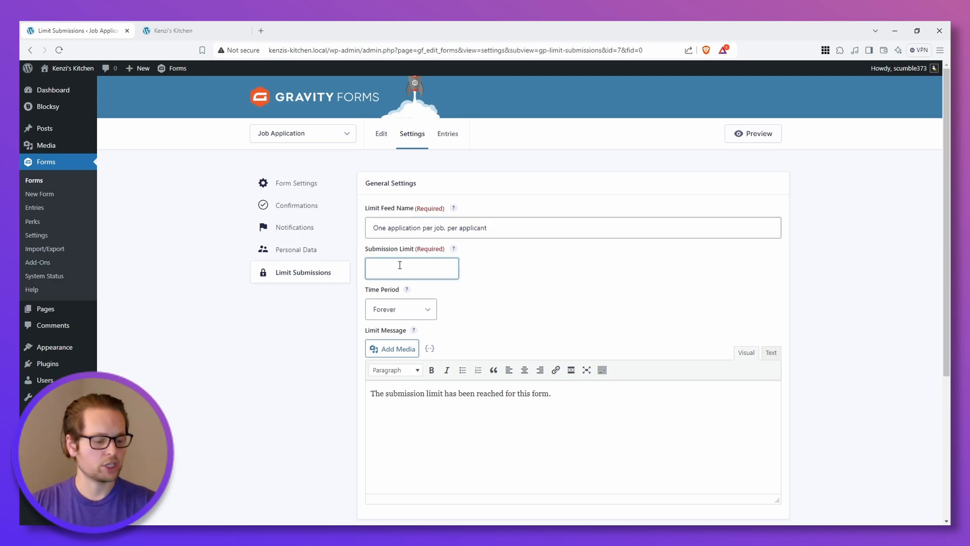
Step: Apply the submission limit over a Time Period of 30 days
click(391, 308)
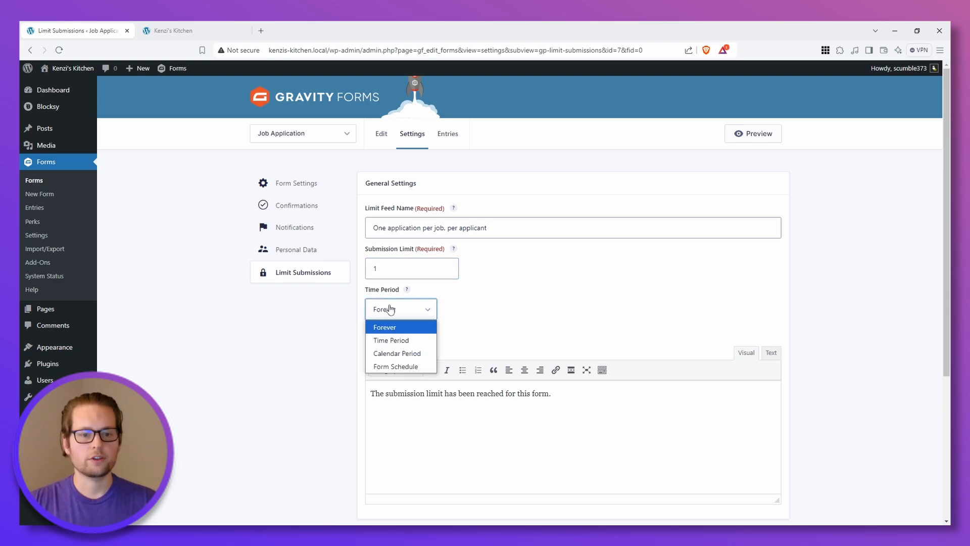
click(391, 340)
click(481, 314)
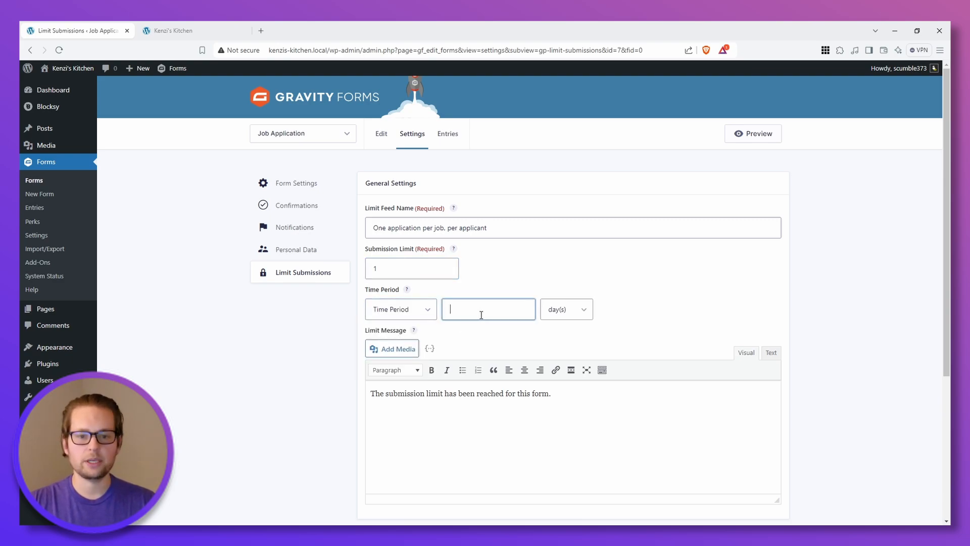
text(3)
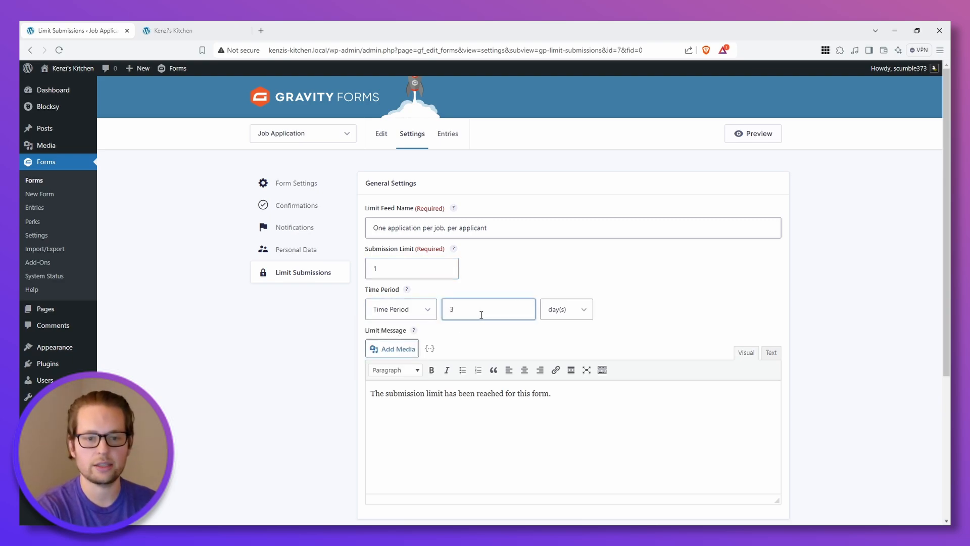
text(0)
Step: Replace the limit message with "Oops! You've already applied to this job! Reach out if you have any questions."
click(391, 391)
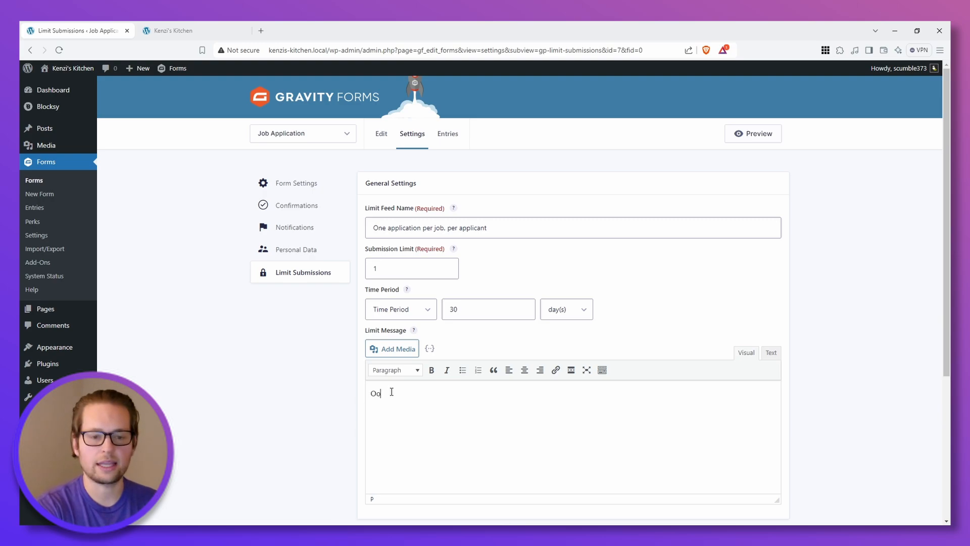
text(Oops! You've a)
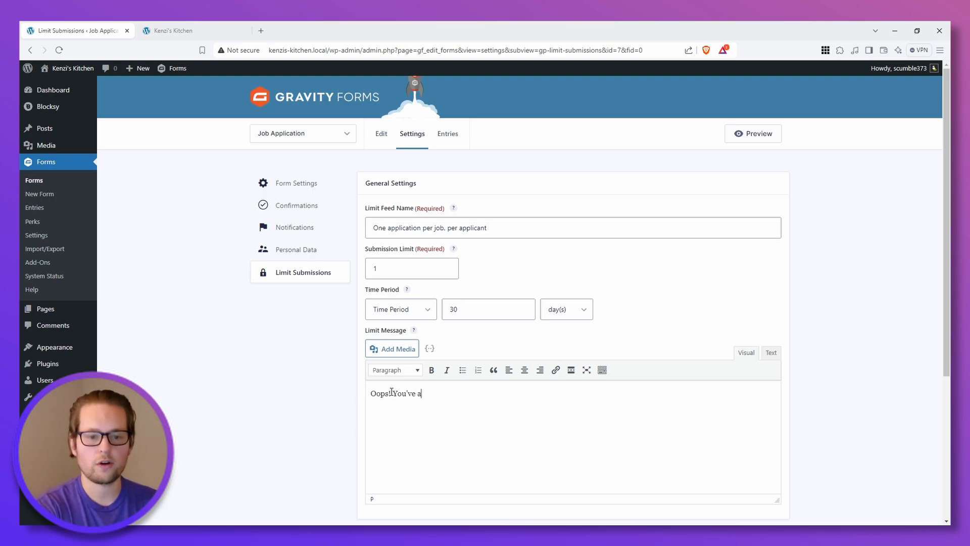
text(lready applied to t)
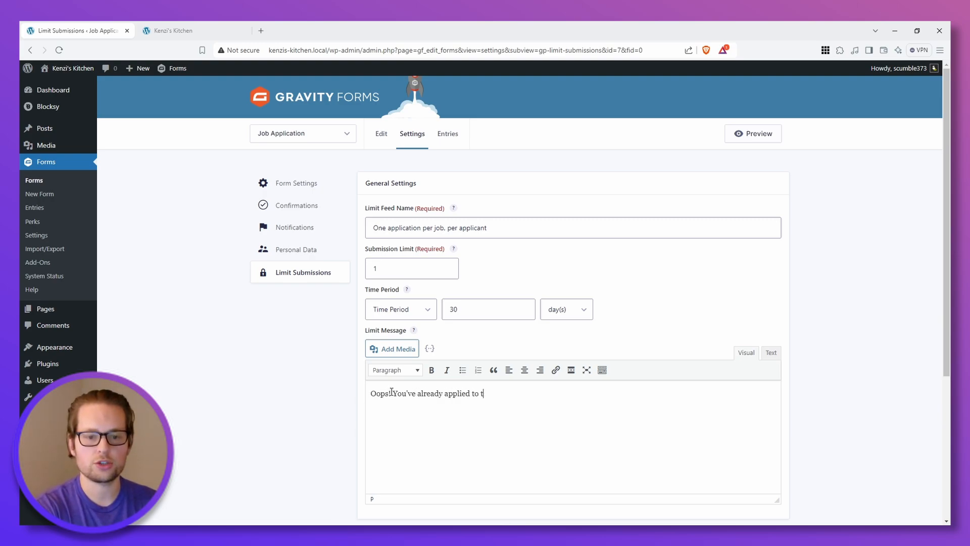
text(his job! R)
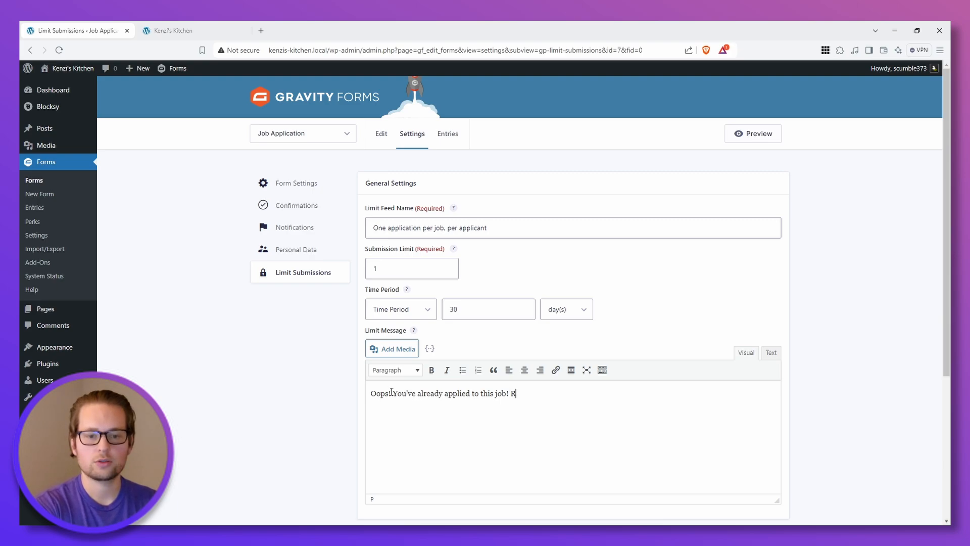
text(each out if you have an)
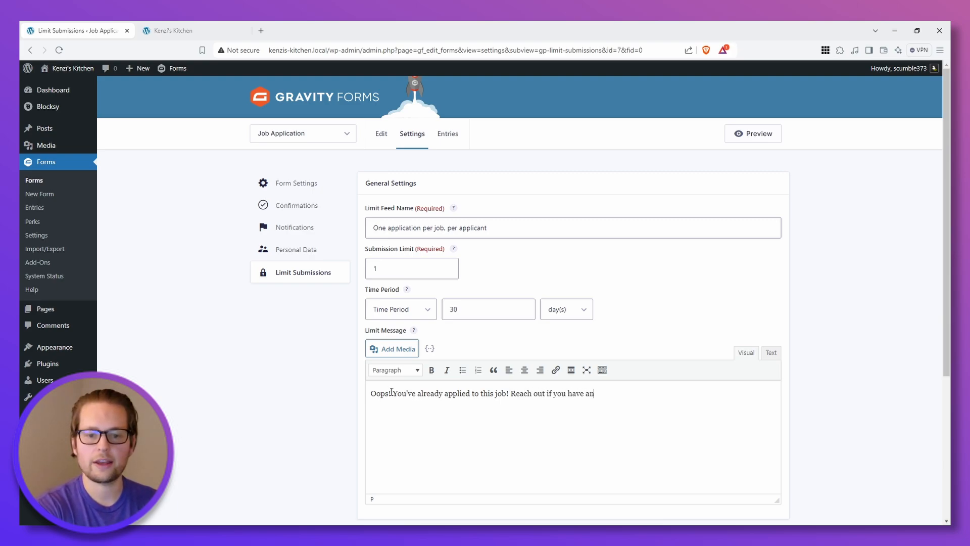
text(y questions.)
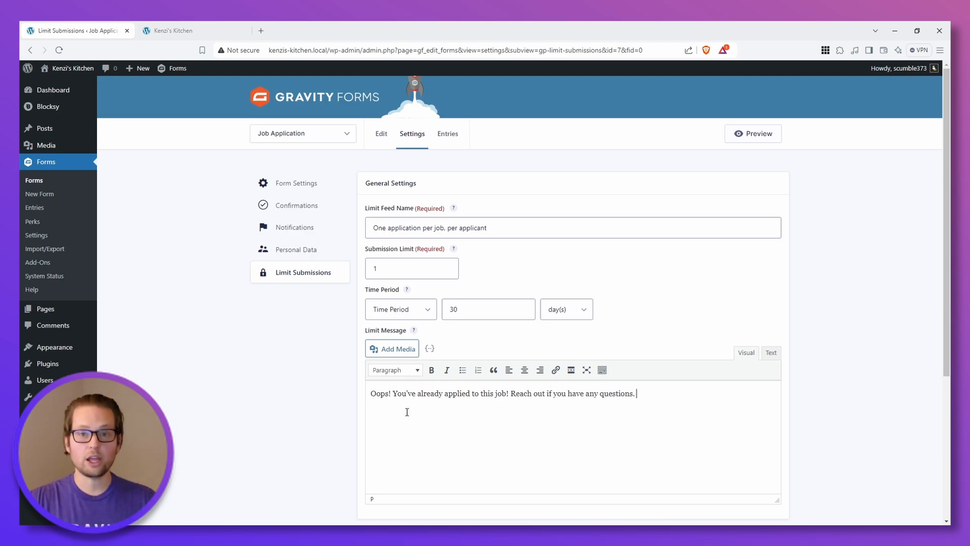
scroll(407, 412, down, 4)
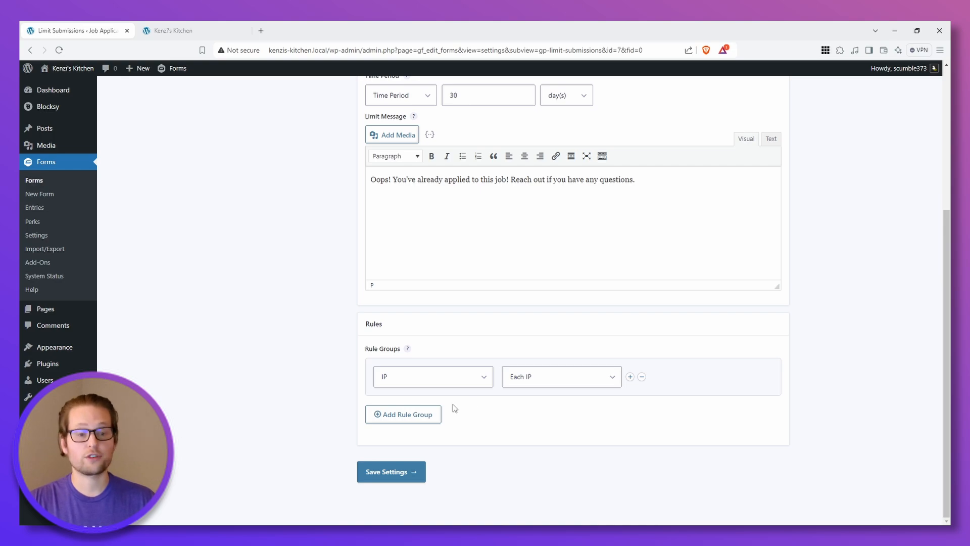
Step: Set the rule in the limit feed's rule group to Field Value with the Email field
click(428, 379)
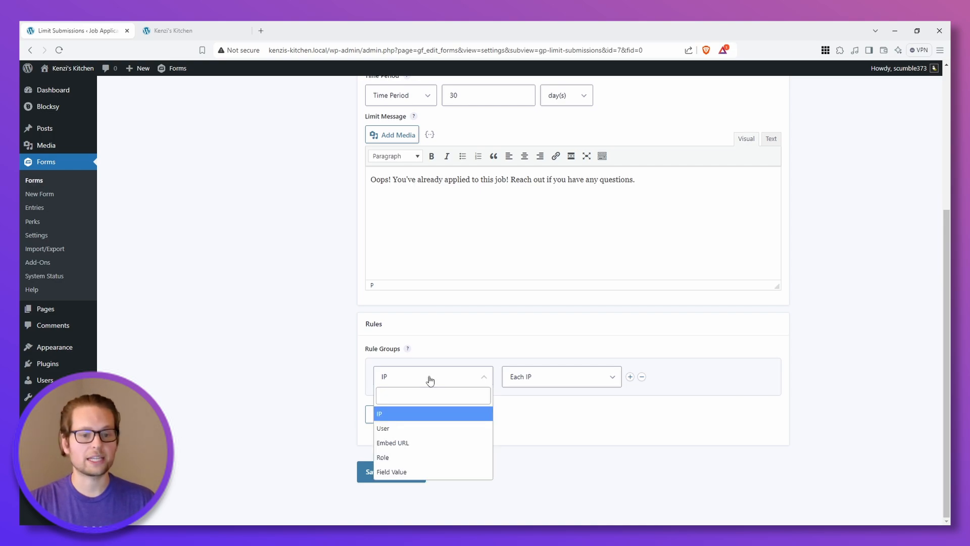
click(428, 471)
click(531, 385)
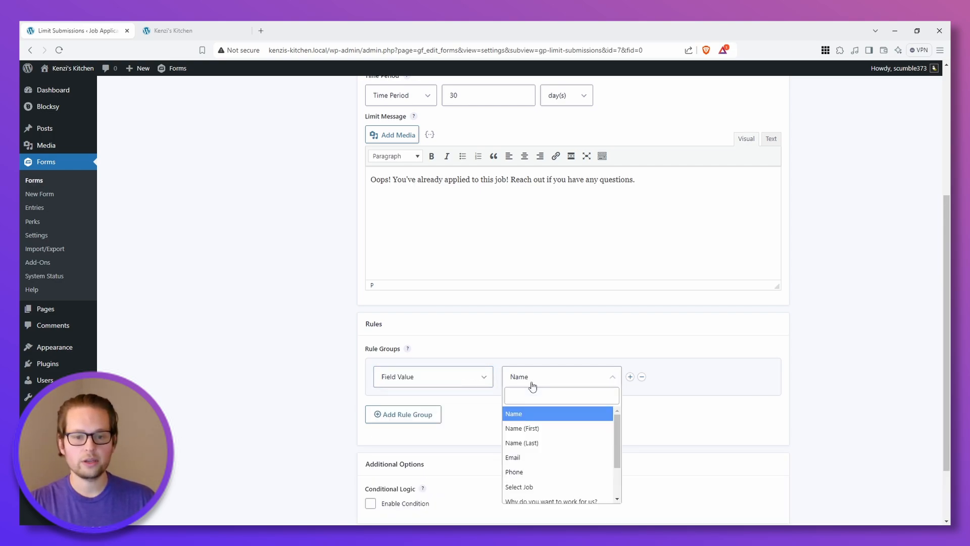
click(525, 457)
Step: Add a second rule to the same rule group using Field Value with the Select Job field, and save the feed settings
scroll(524, 303, down, 2)
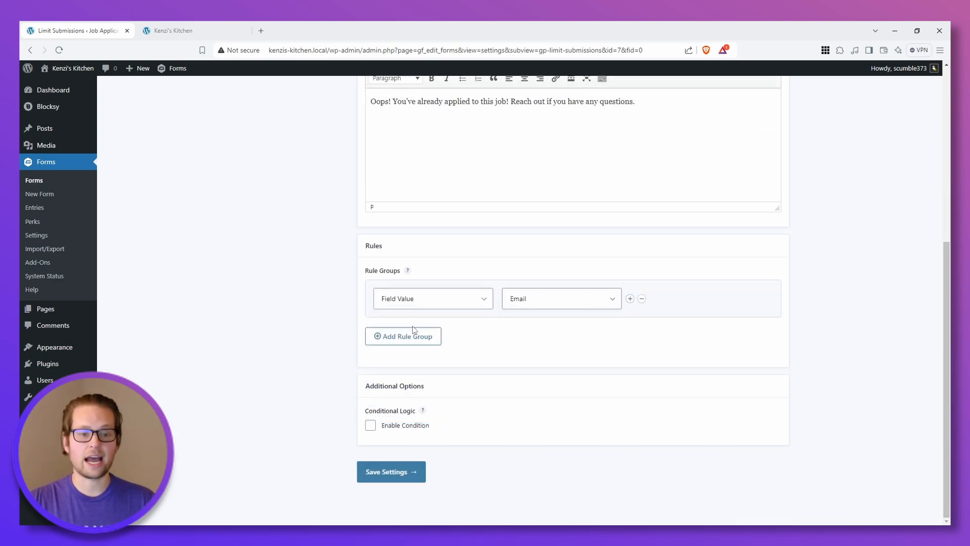
click(629, 299)
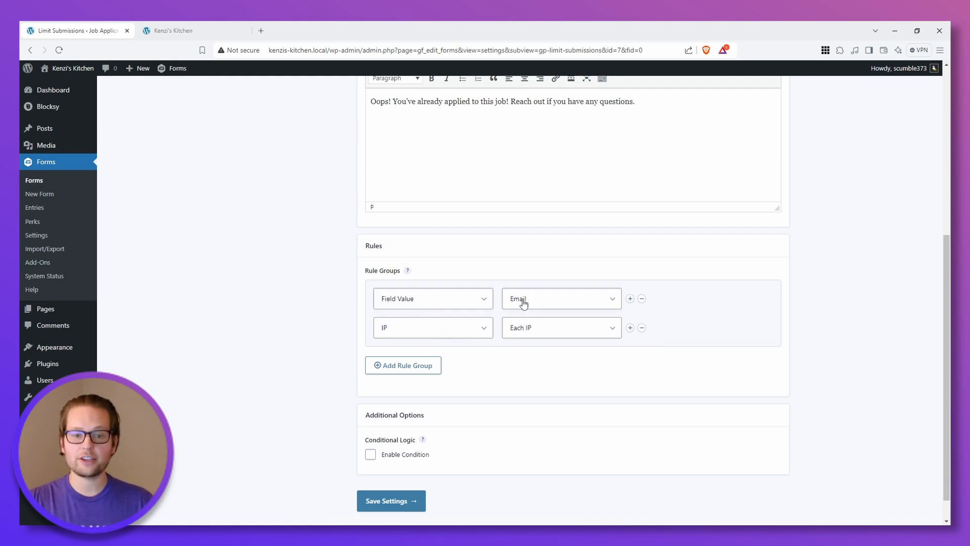
click(411, 331)
click(399, 423)
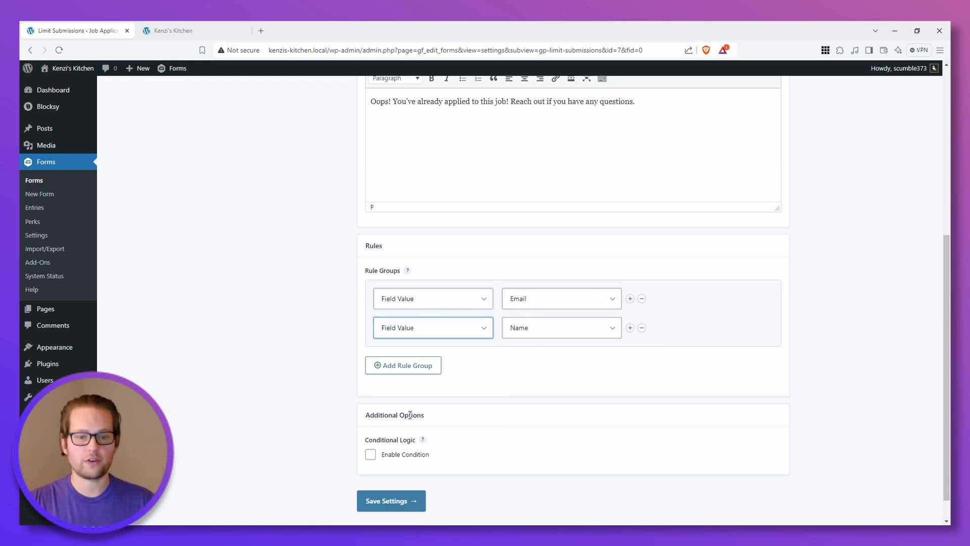
click(535, 331)
click(526, 438)
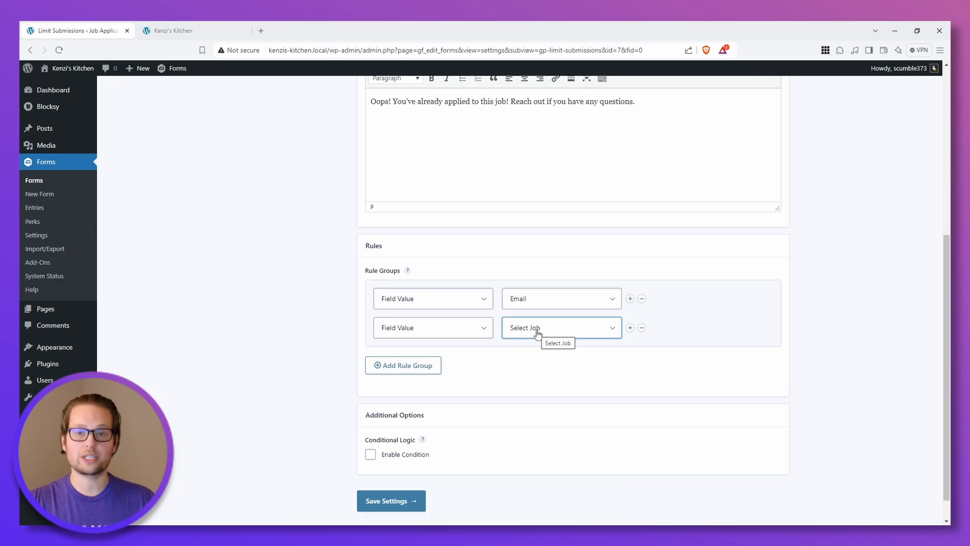
scroll(540, 329, down, 1)
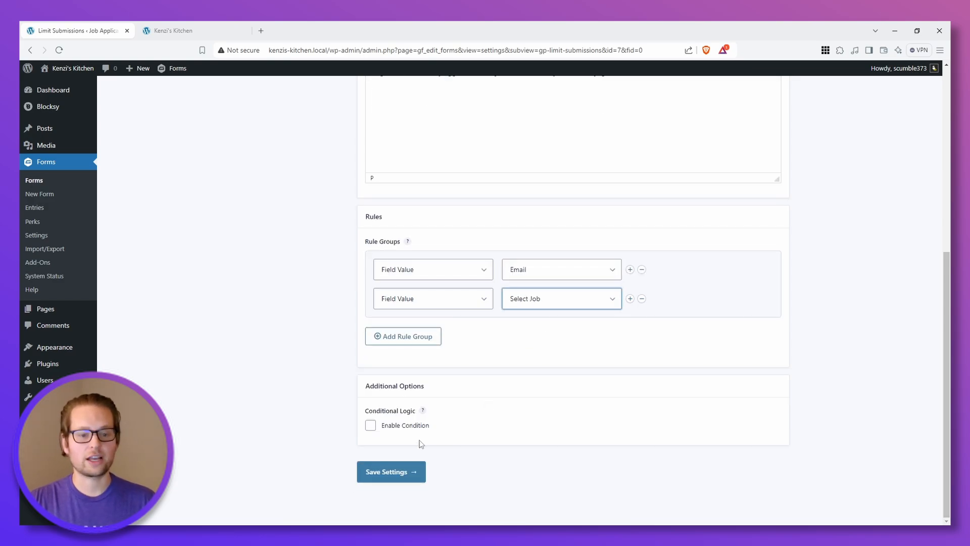
click(392, 470)
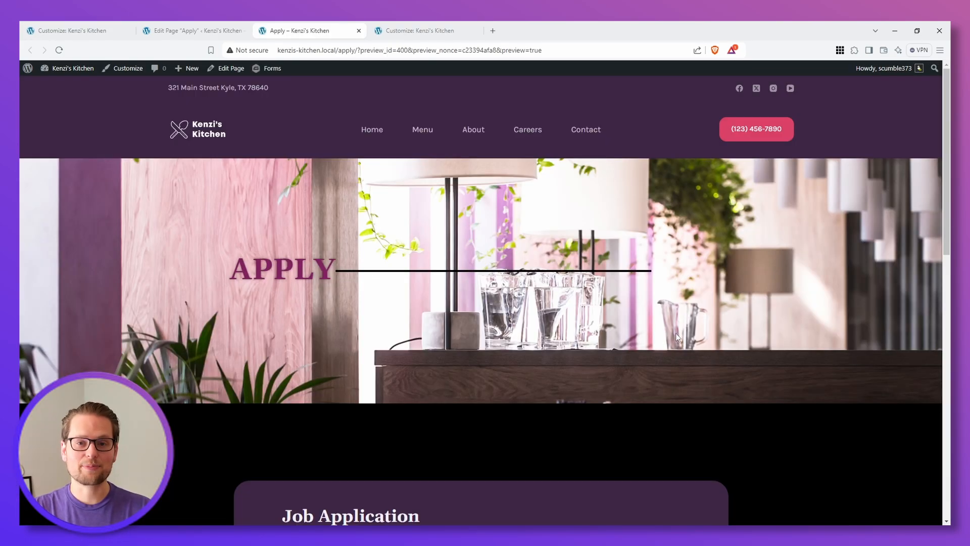
Step: Review the Job Application form on the Apply page, including the choices offered in the Select Job field
scroll(676, 336, down, 6)
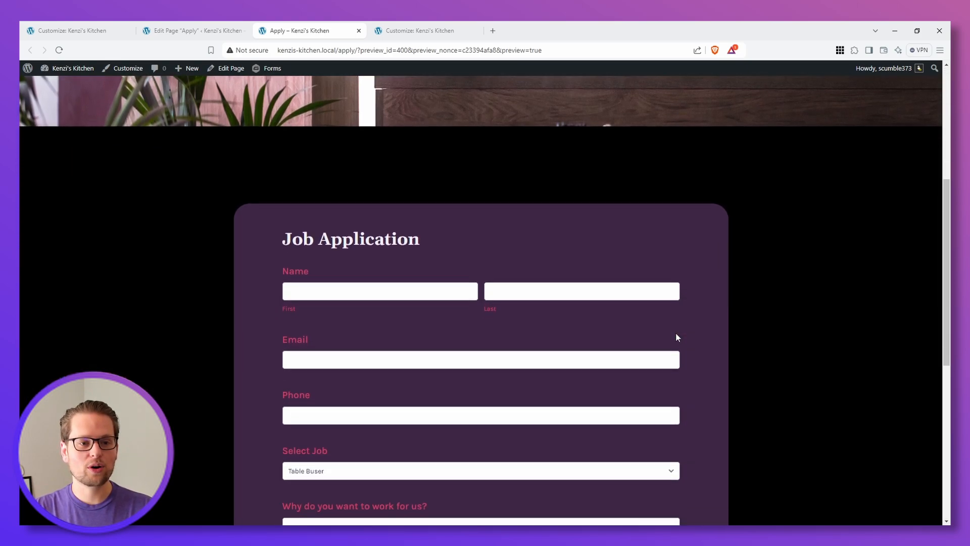
scroll(450, 281, down, 1)
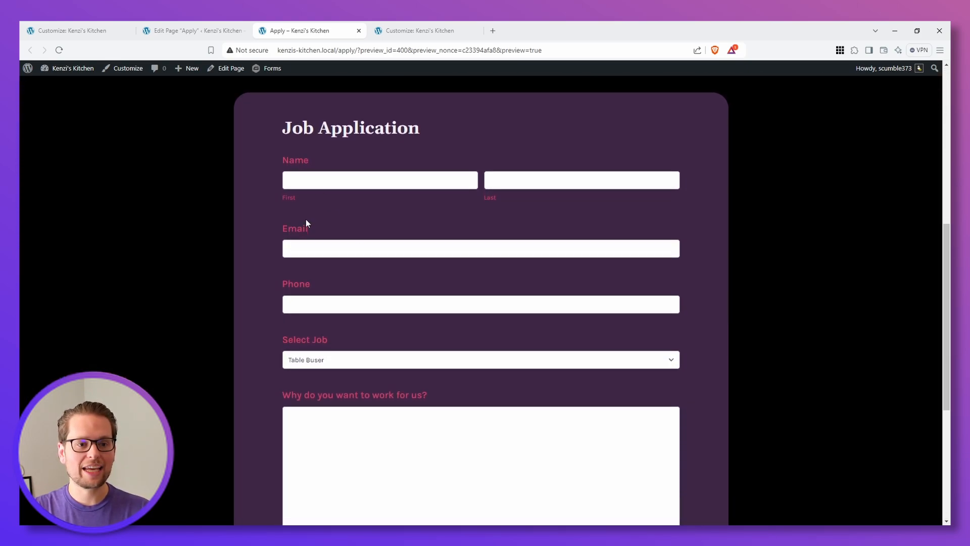
scroll(301, 294, down, 2)
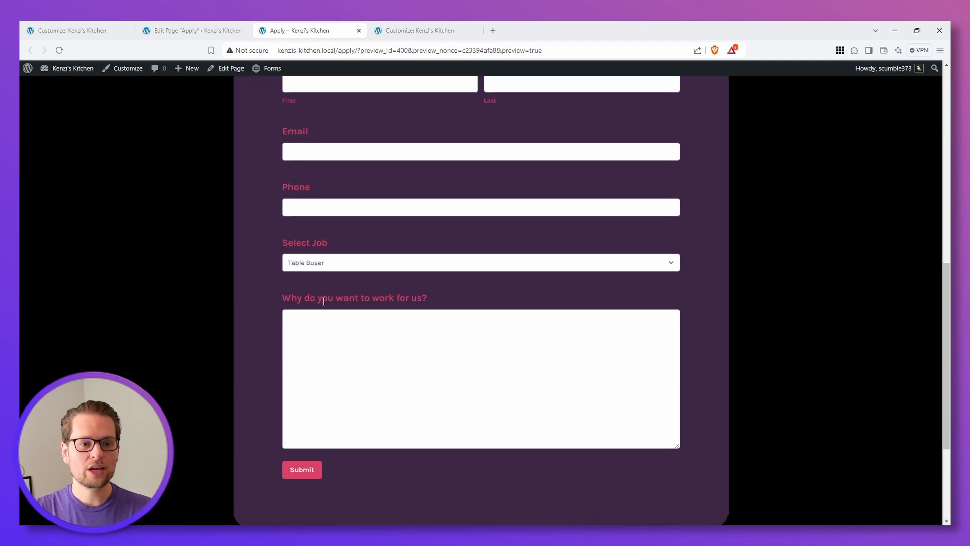
click(312, 267)
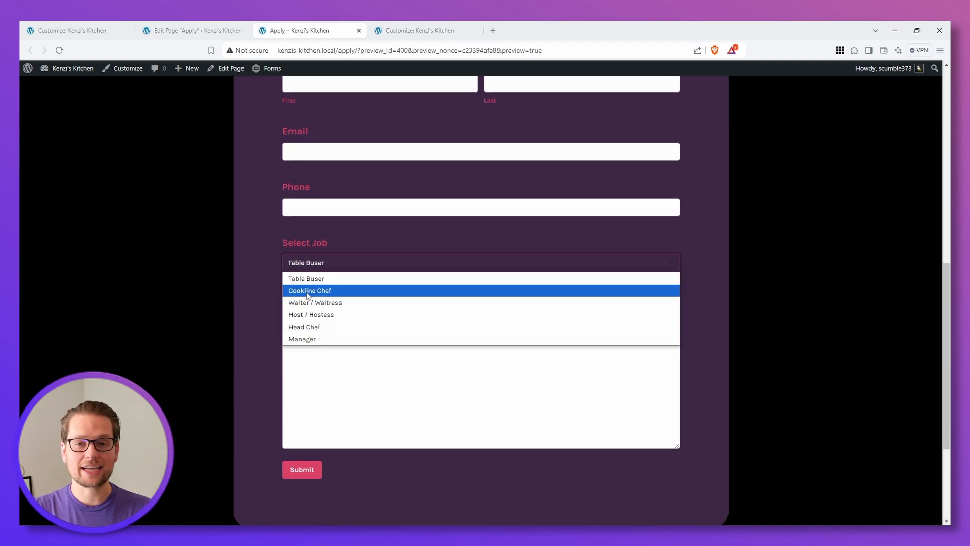
click(705, 278)
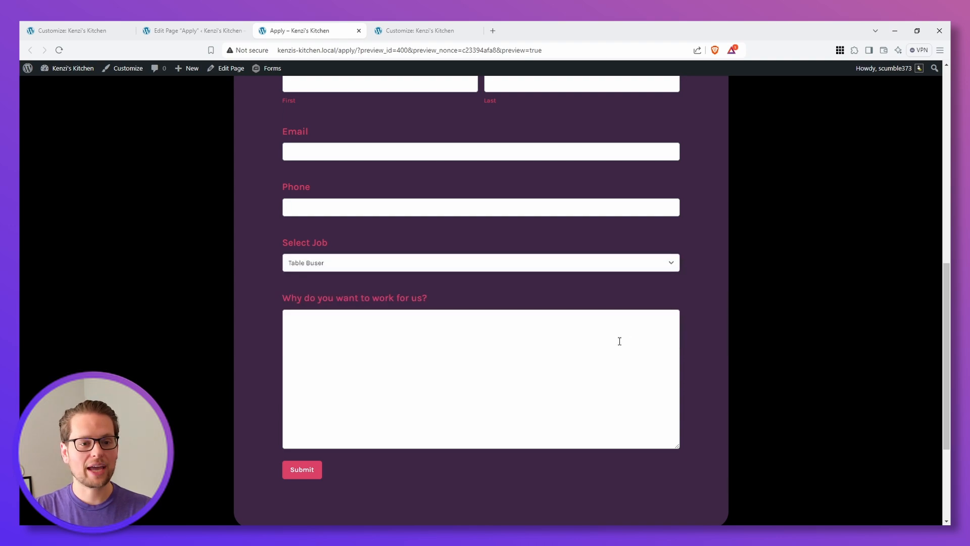
Step: Submit the completed job application for the Head Chef position on the Apply page
scroll(593, 339, down, 1)
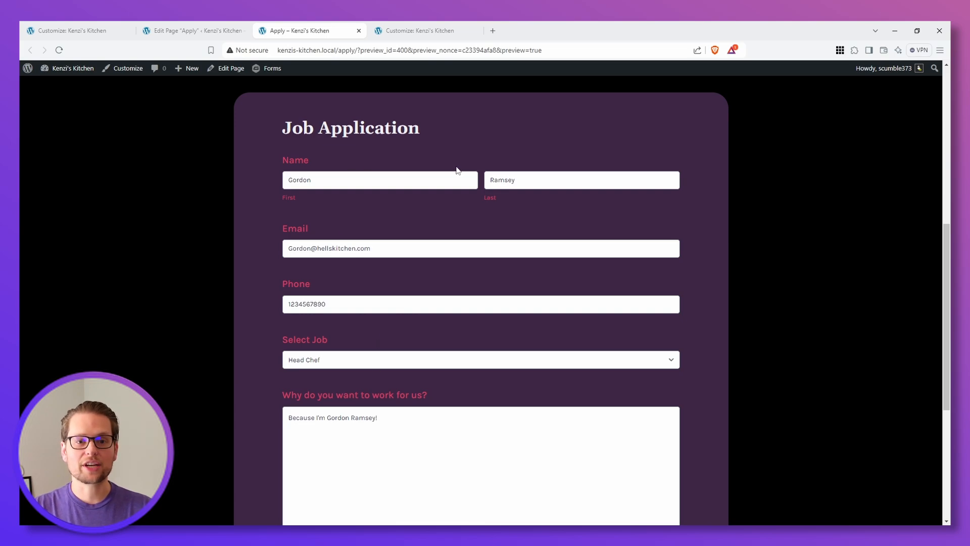
scroll(348, 404, down, 3)
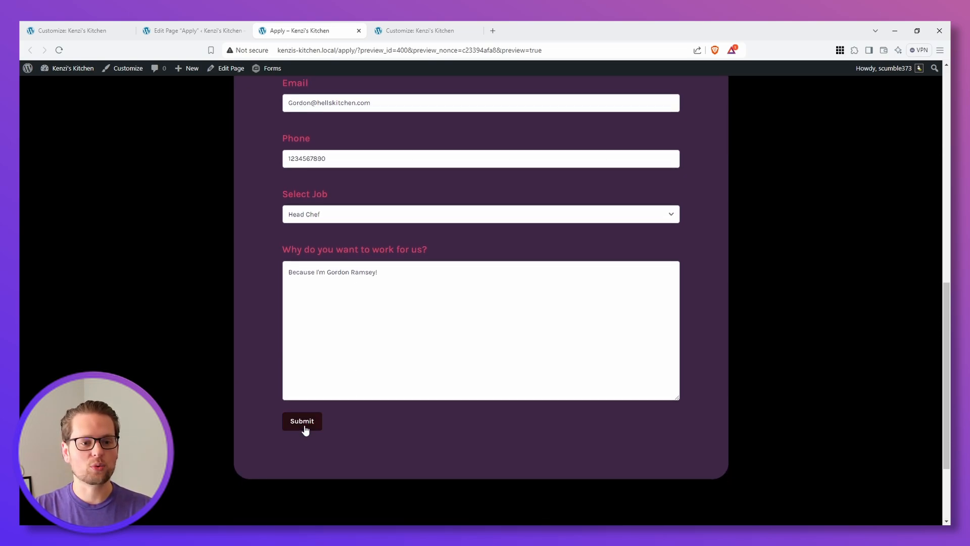
click(304, 429)
scroll(313, 431, down, 4)
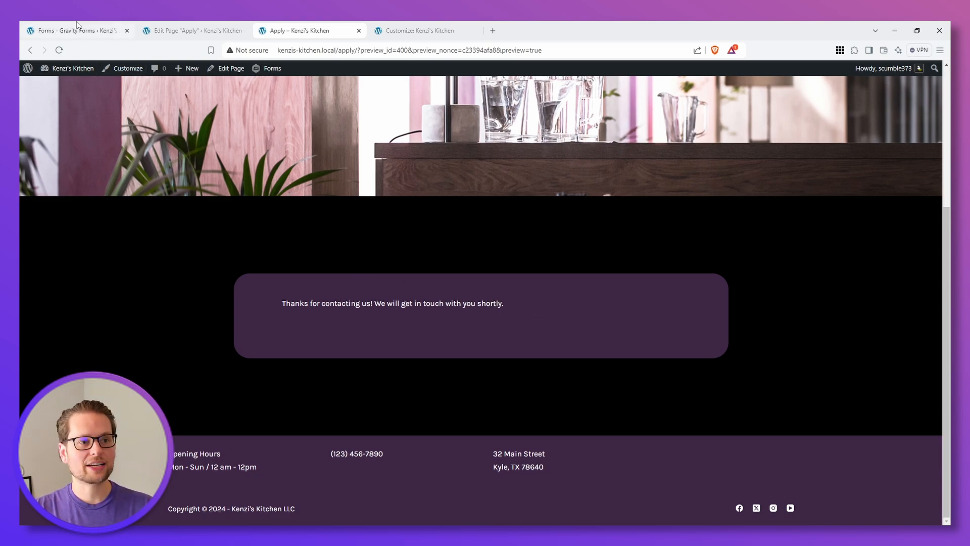
Step: Open the Job Application form's entries and view the details of the Head Chef application
click(77, 21)
click(374, 258)
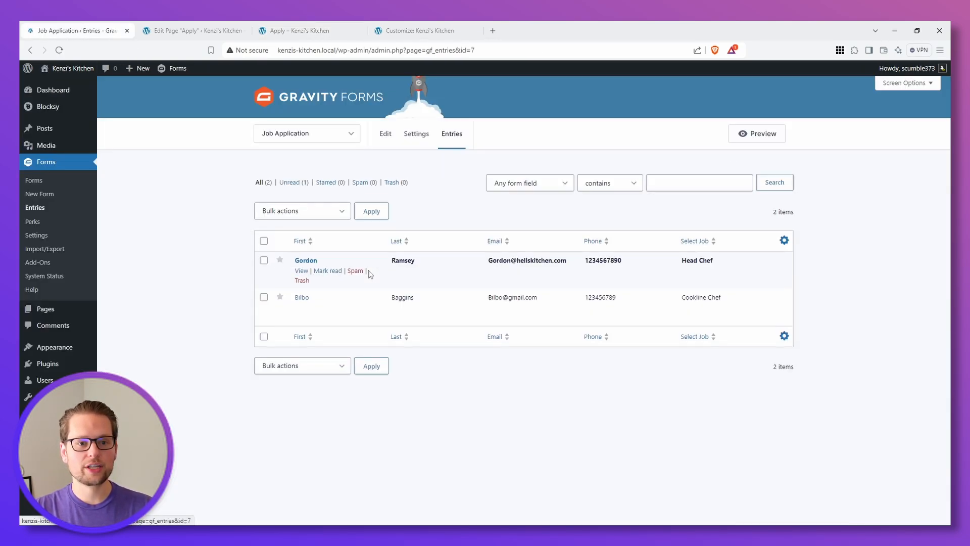
click(301, 271)
scroll(340, 394, down, 5)
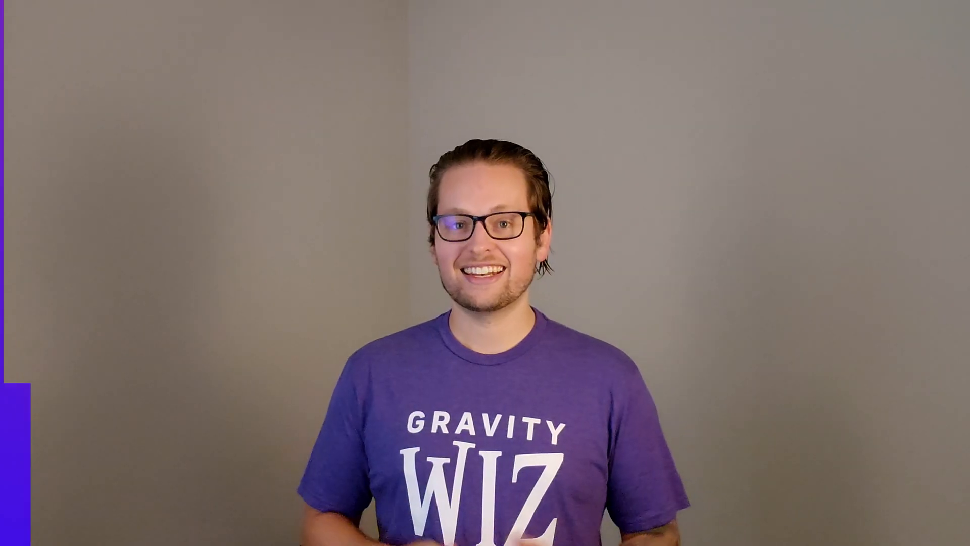